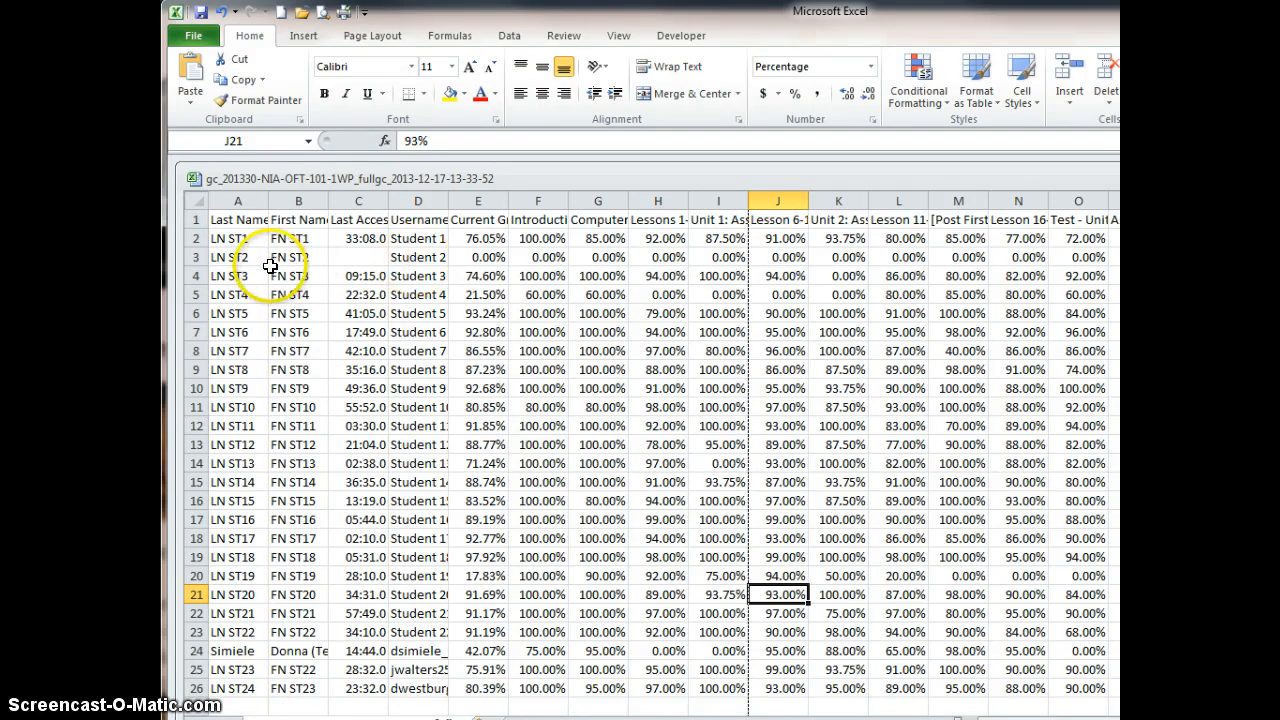
Wrap the text in the whole header row 1 so the long column titles fit
left_click(196, 219)
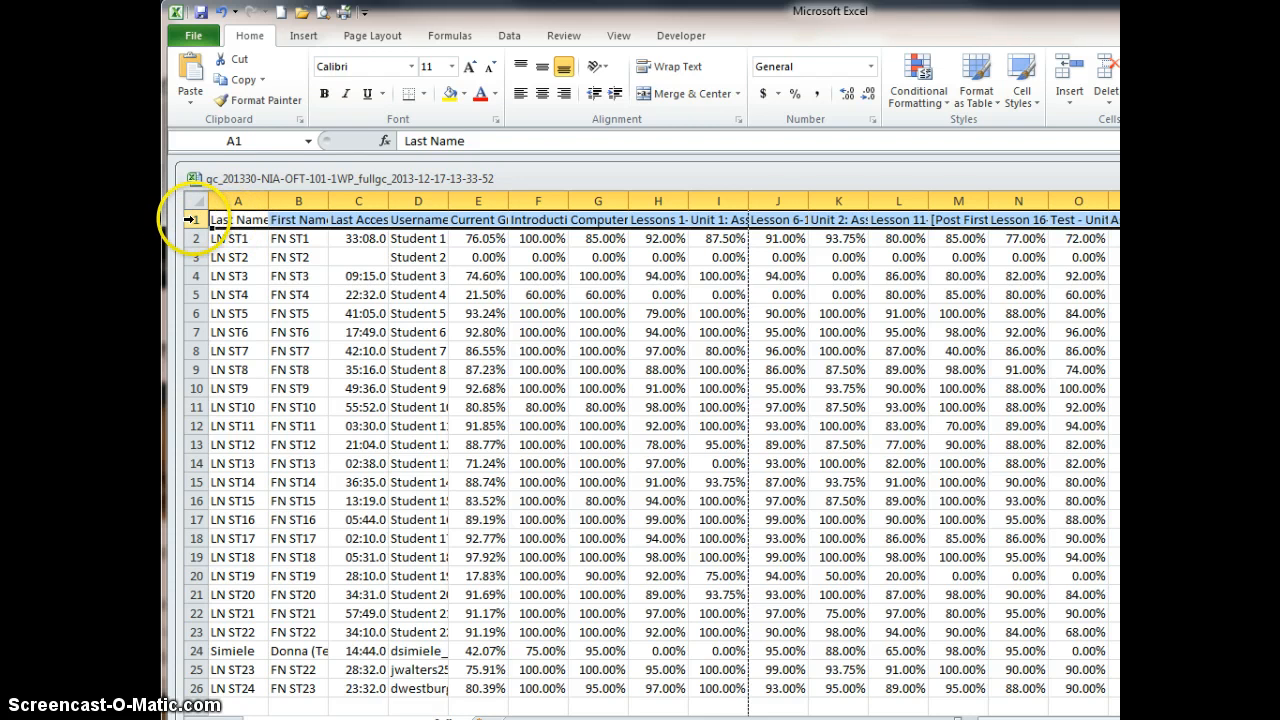
left_click(667, 67)
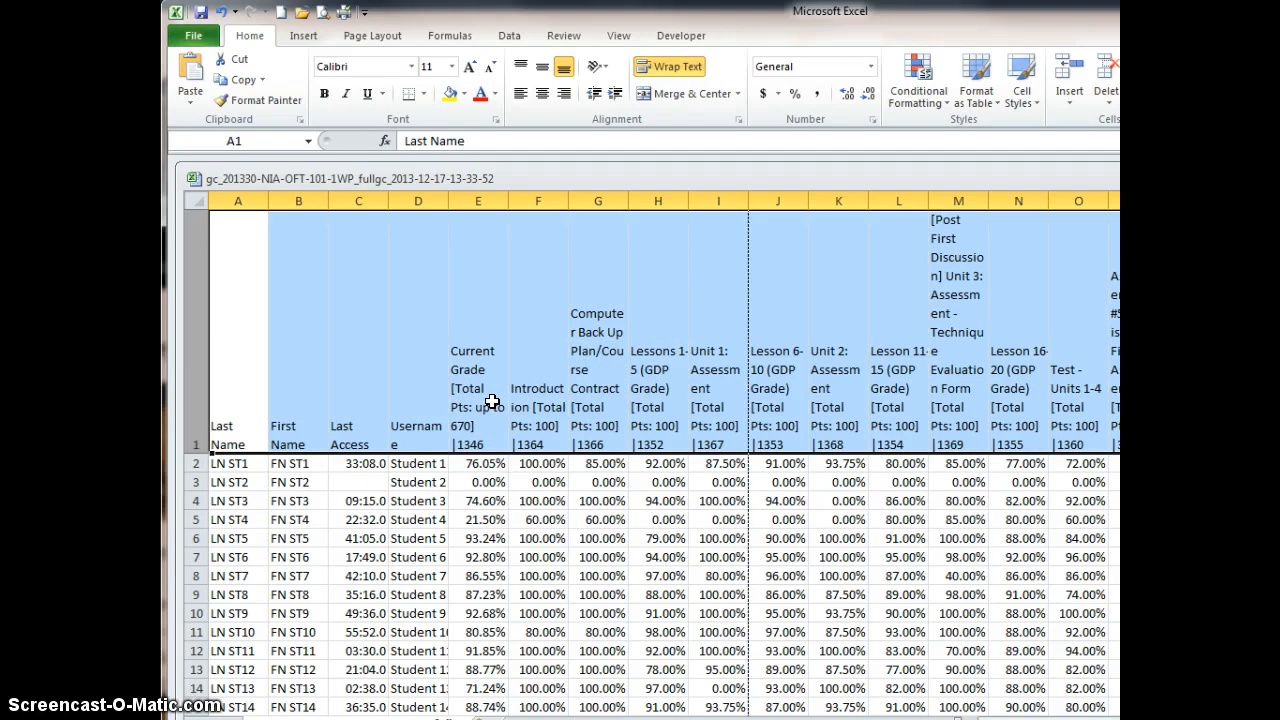
left_click(492, 402)
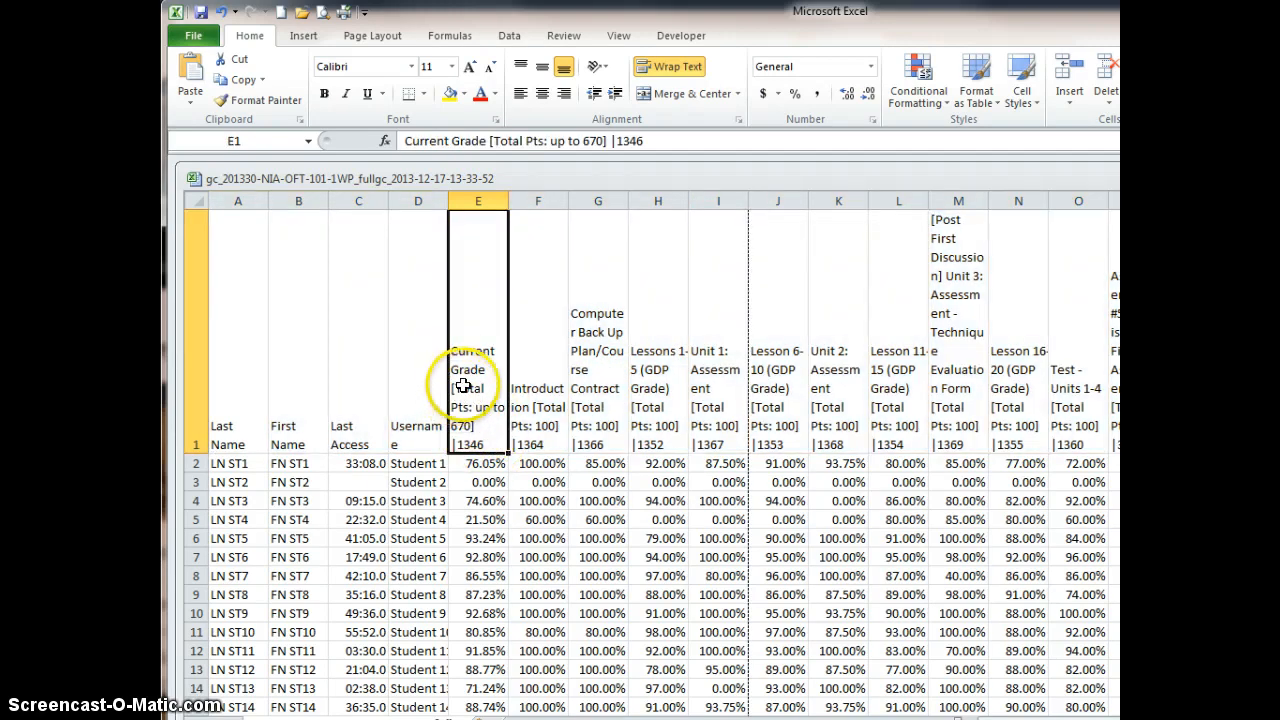
Strip the total-points and ID text from headers E1 and F1, leaving only "Current Grade" and "Introduction"
double_click(452, 388)
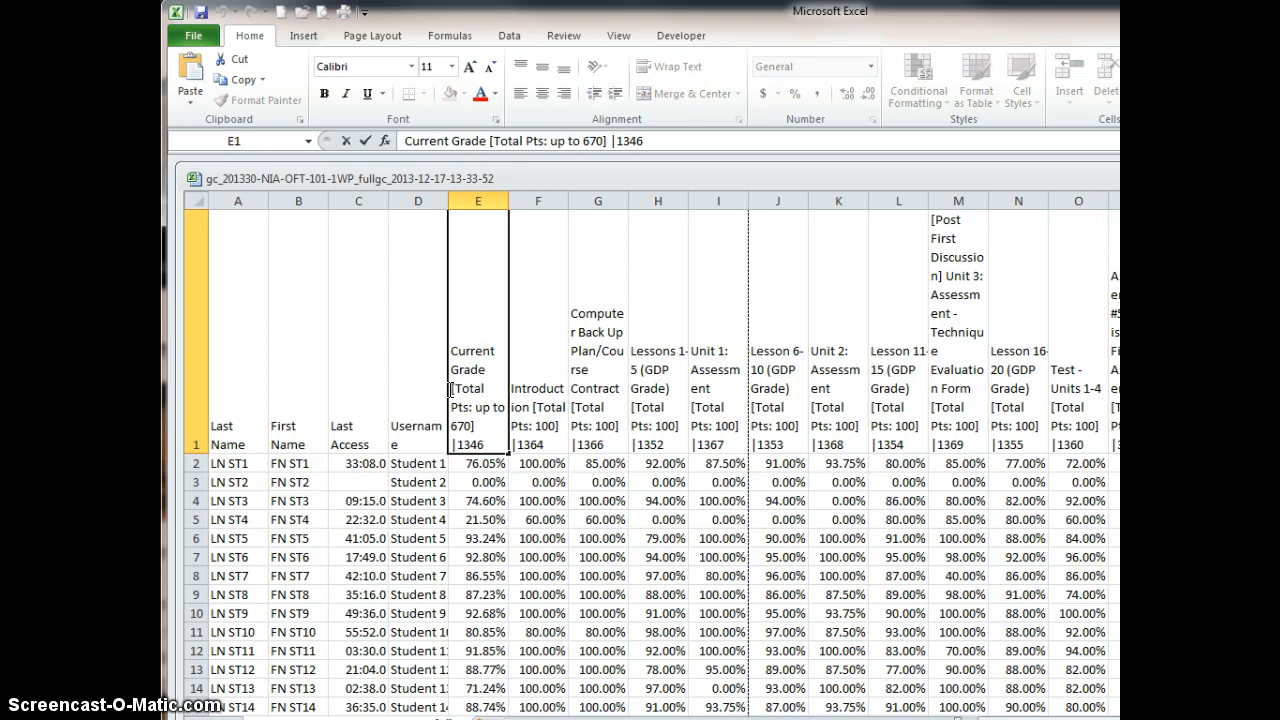
left_click_drag(451, 388, 511, 448)
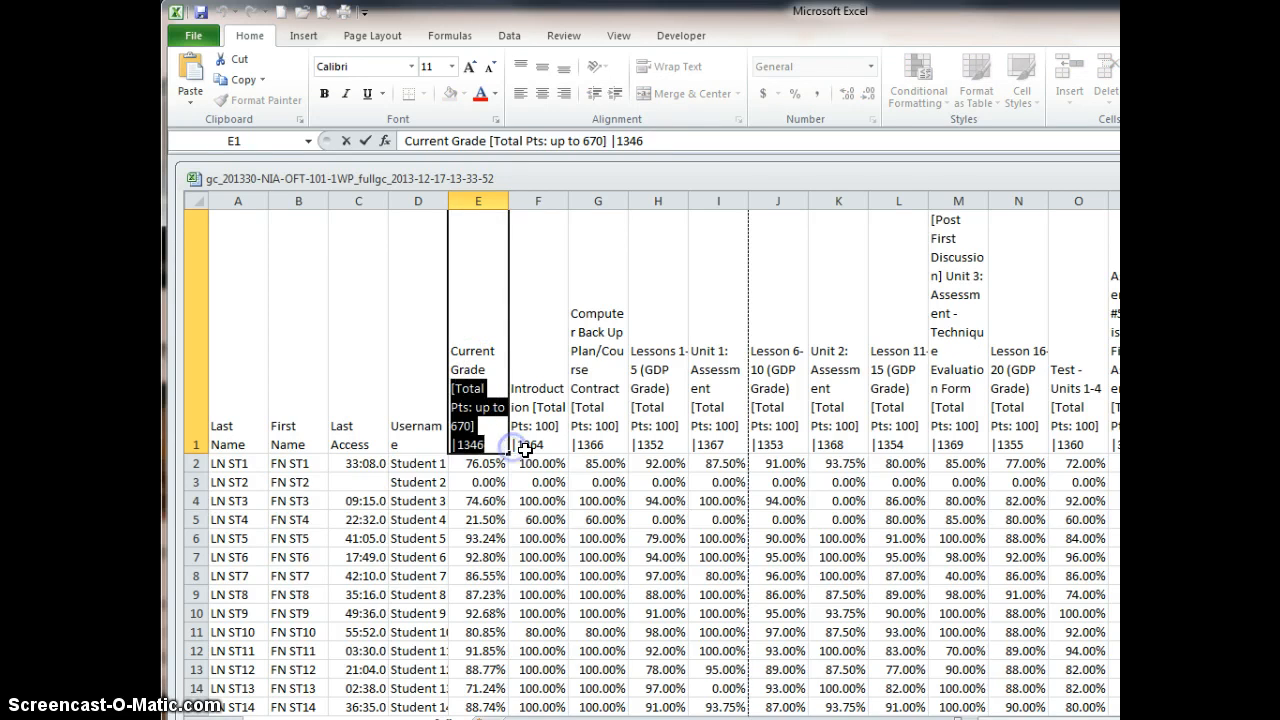
key("Delete")
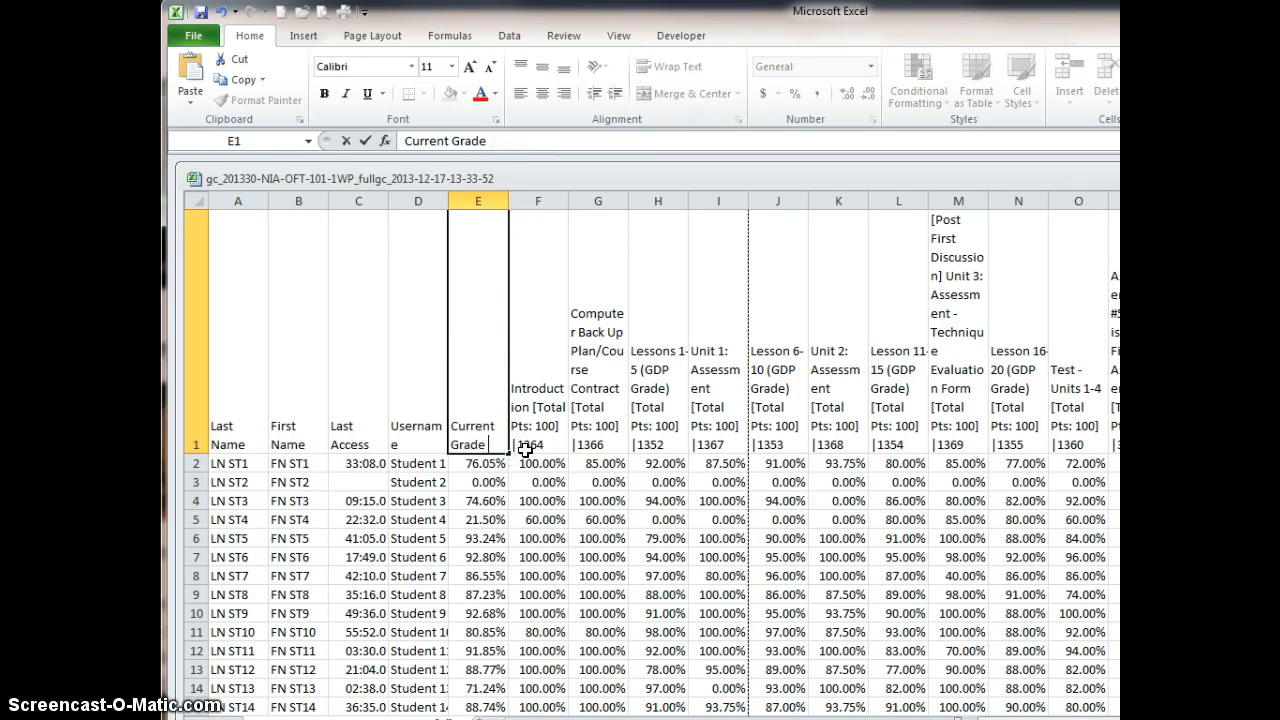
key("Return")
left_click(528, 407)
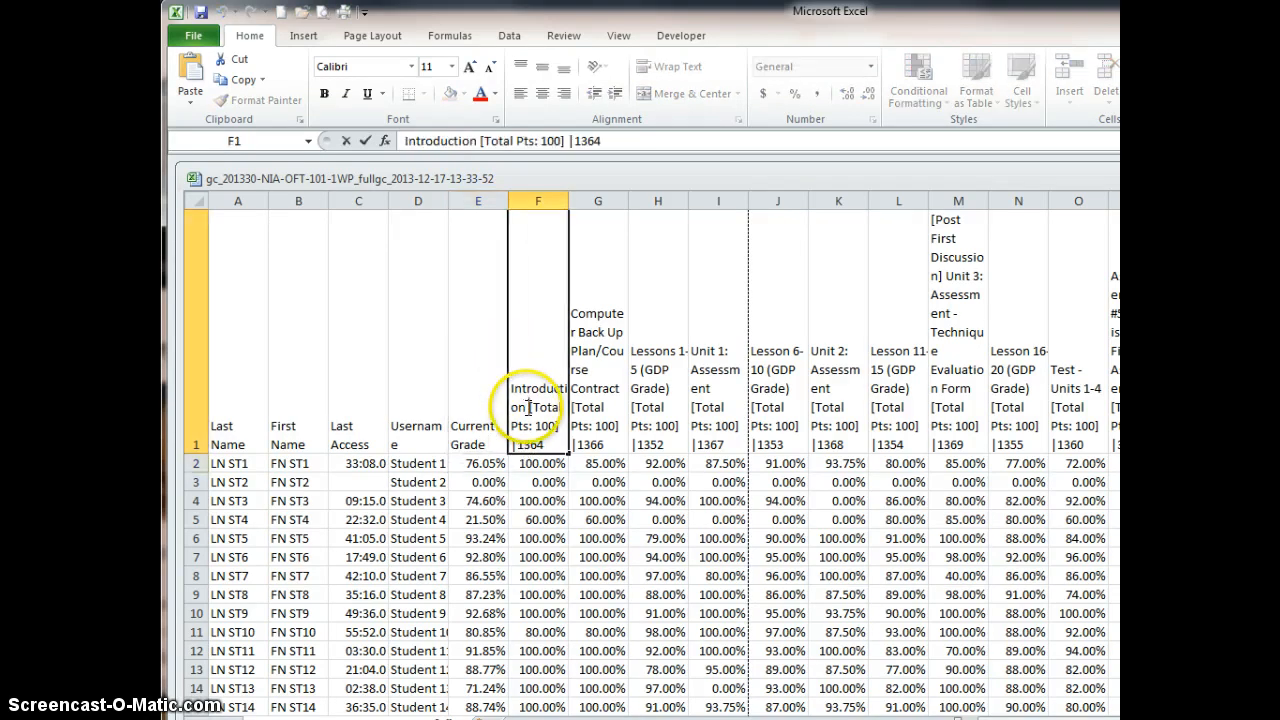
left_click_drag(529, 407, 549, 444)
key("Delete")
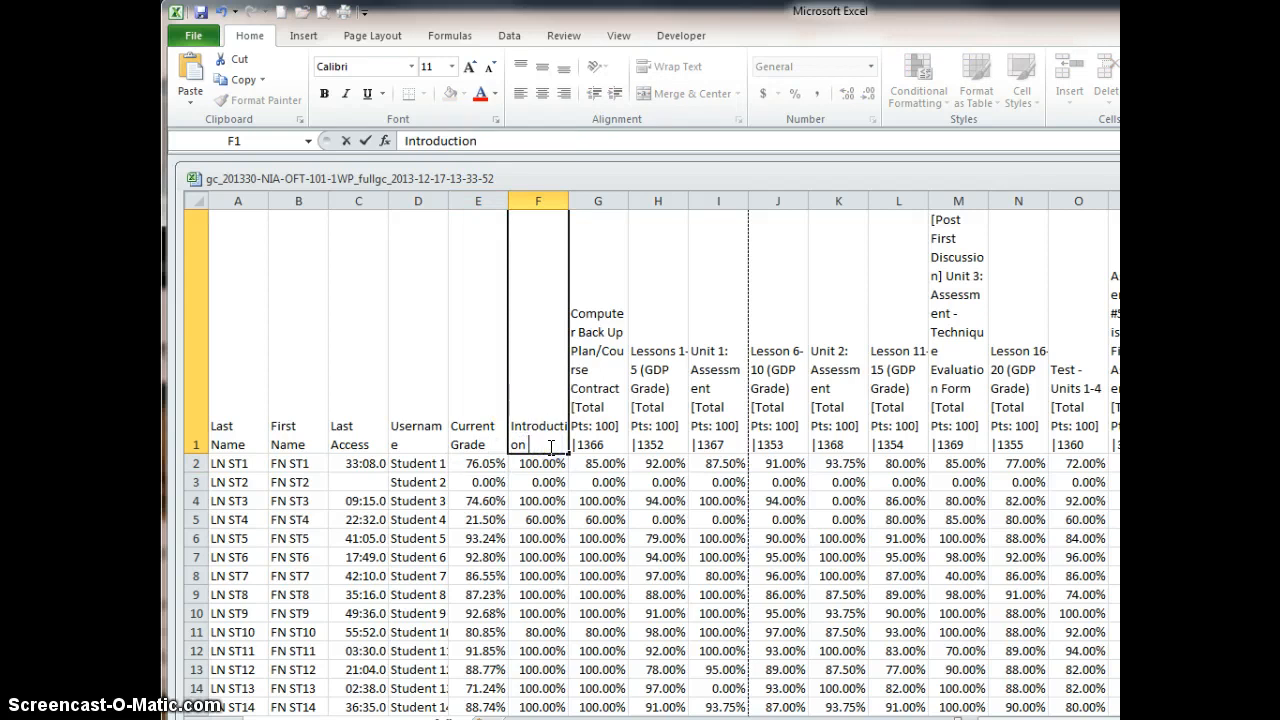
left_click(612, 420)
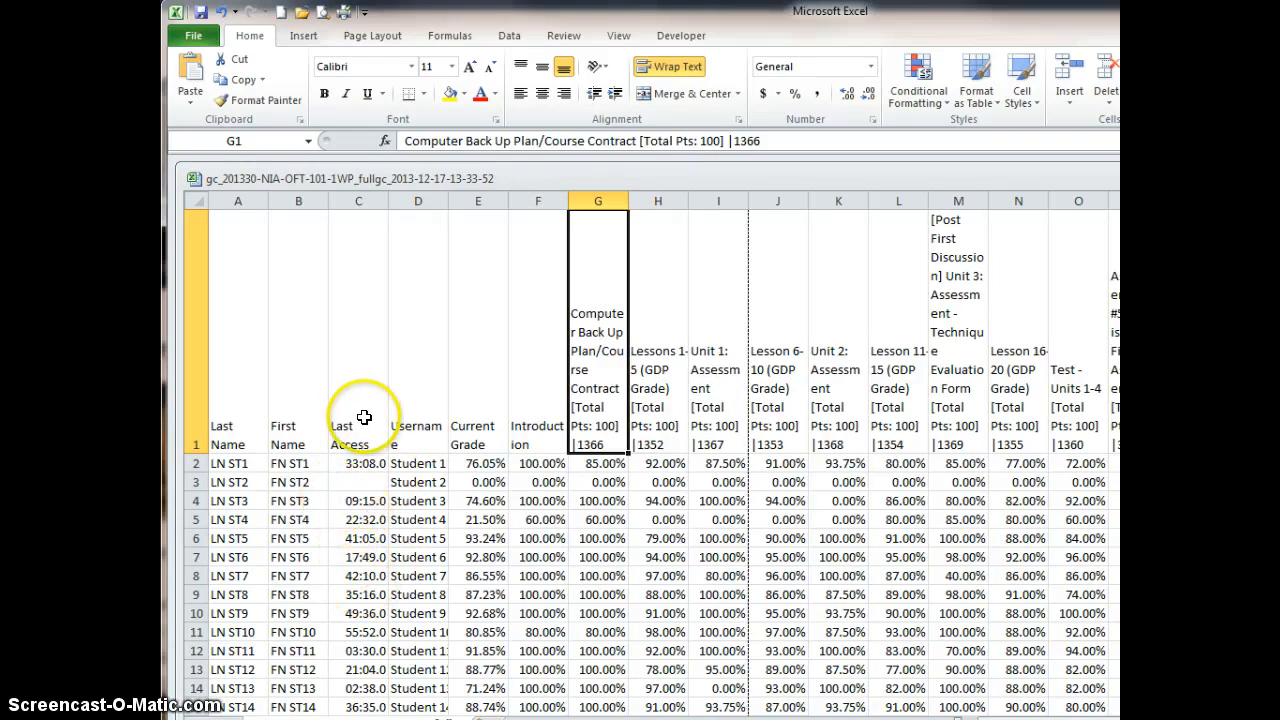
Format the Last Access column C as Short Date
left_click(358, 199)
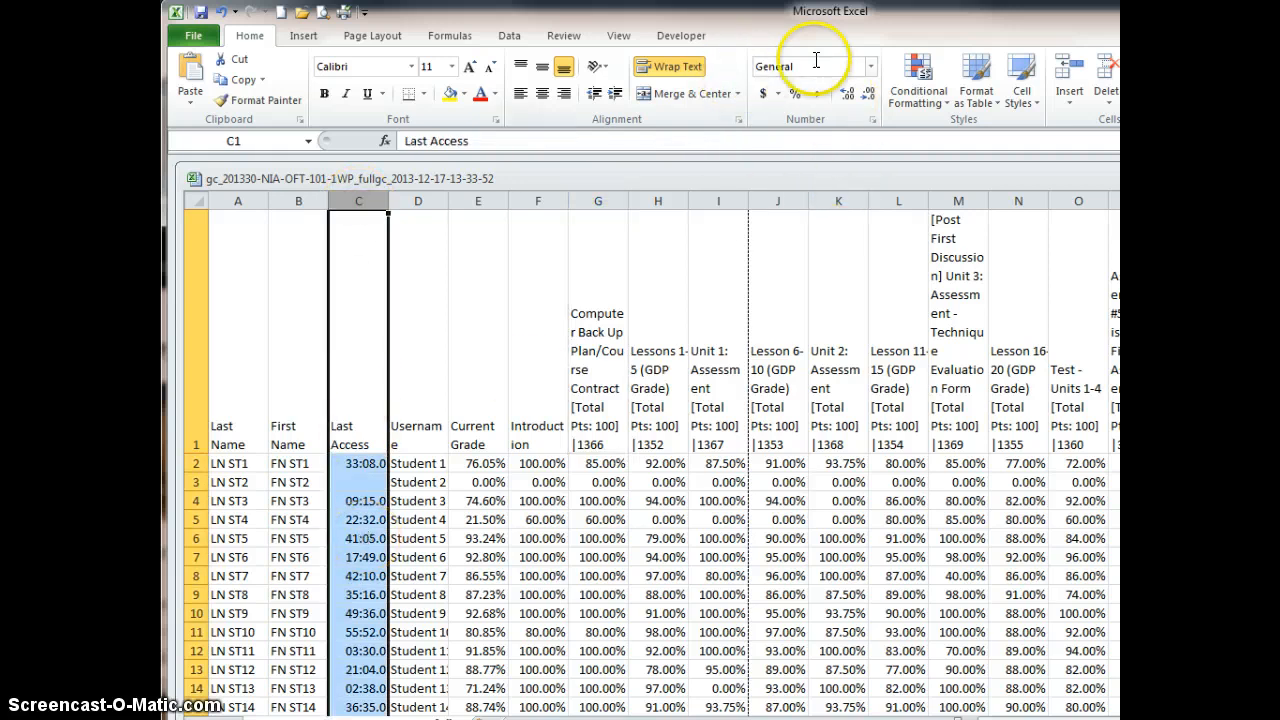
left_click(871, 71)
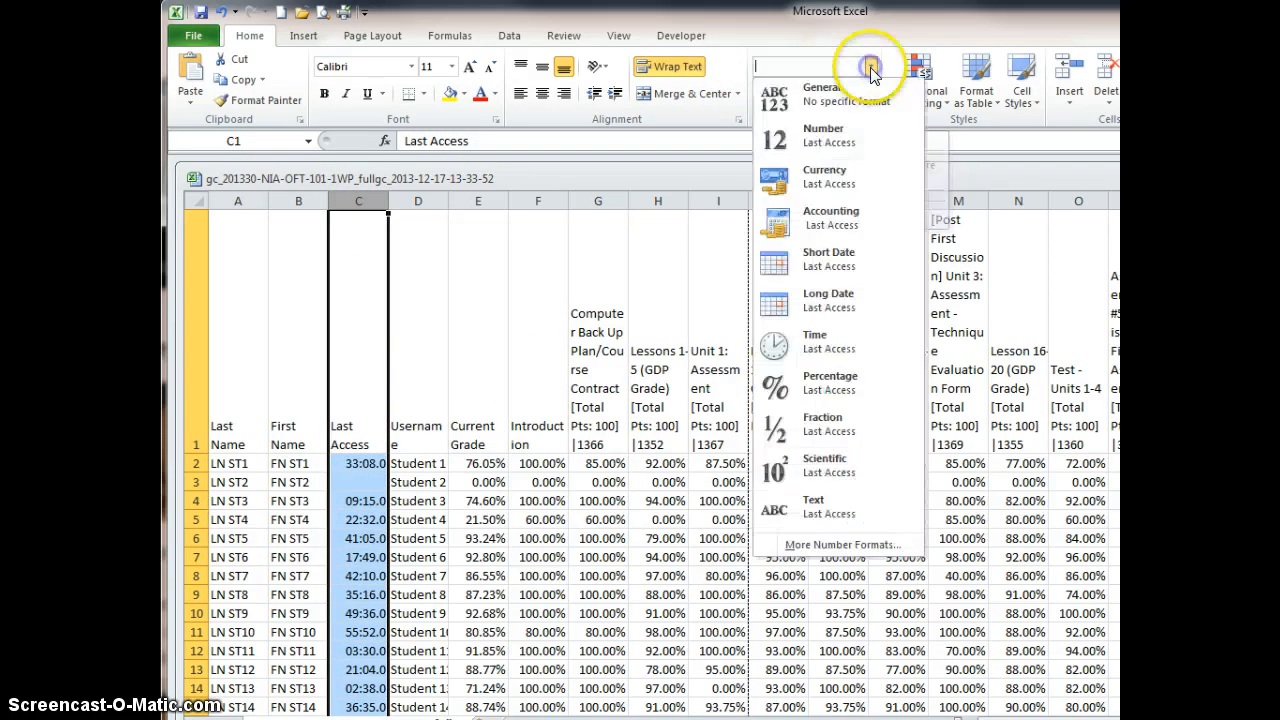
left_click(837, 261)
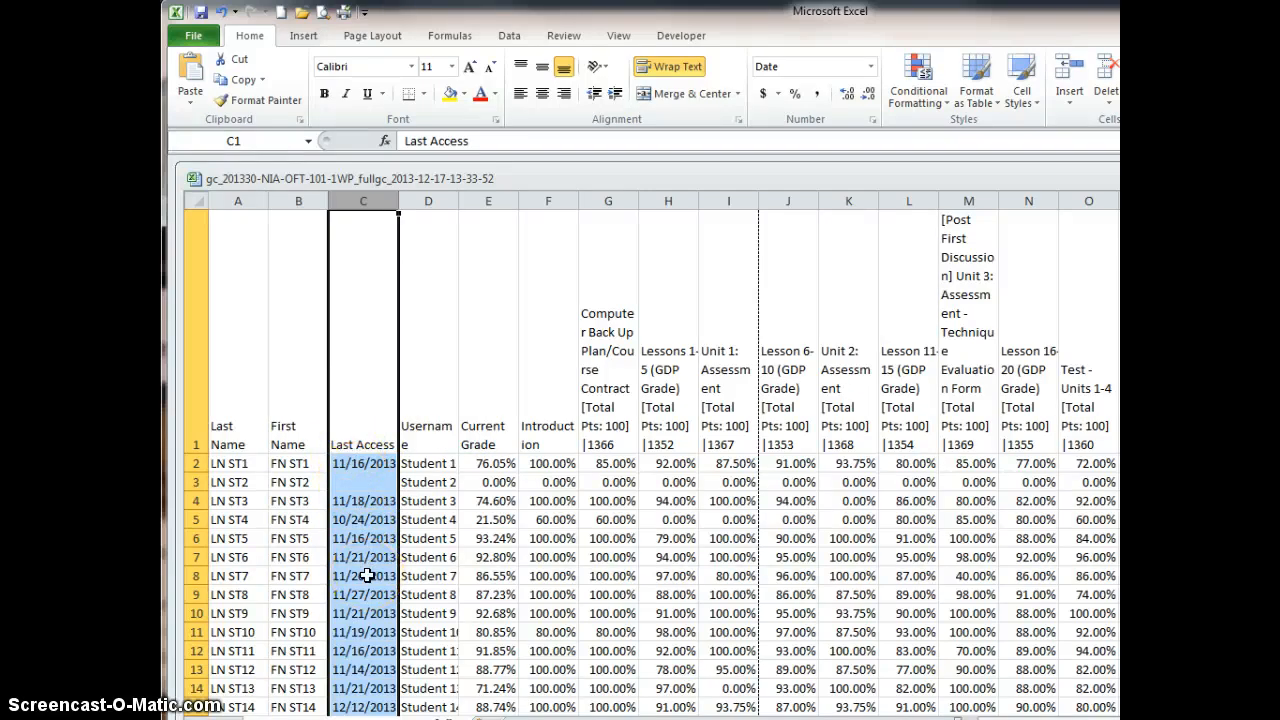
left_click(597, 513)
Delete row 24, the non-student entry near the end of the grade list
scroll(597, 513, "down", 1)
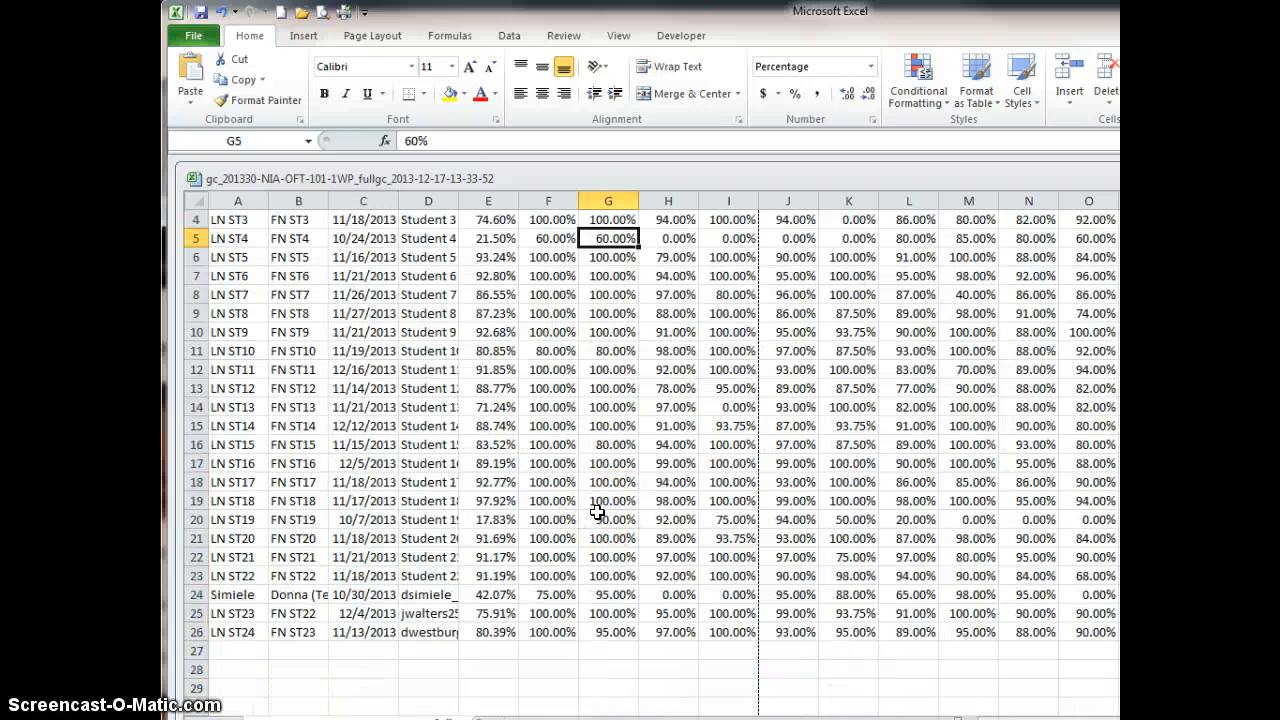
right_click(196, 594)
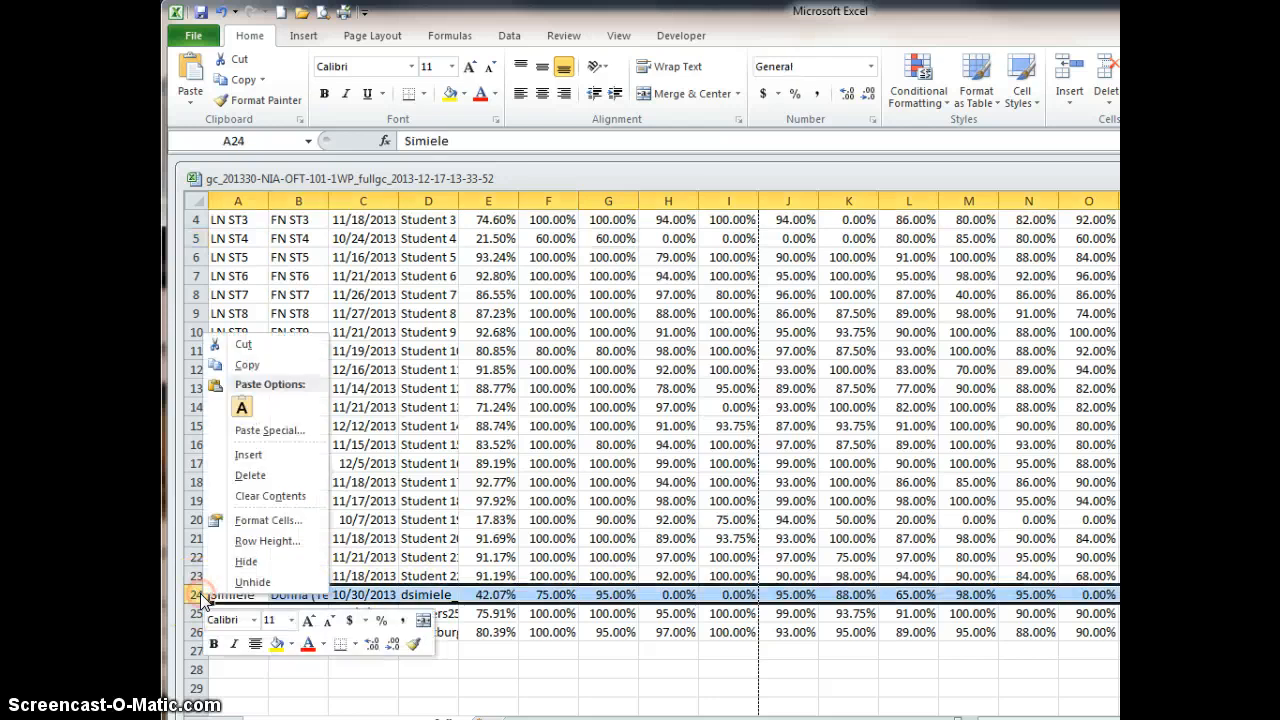
left_click(250, 476)
left_click(487, 501)
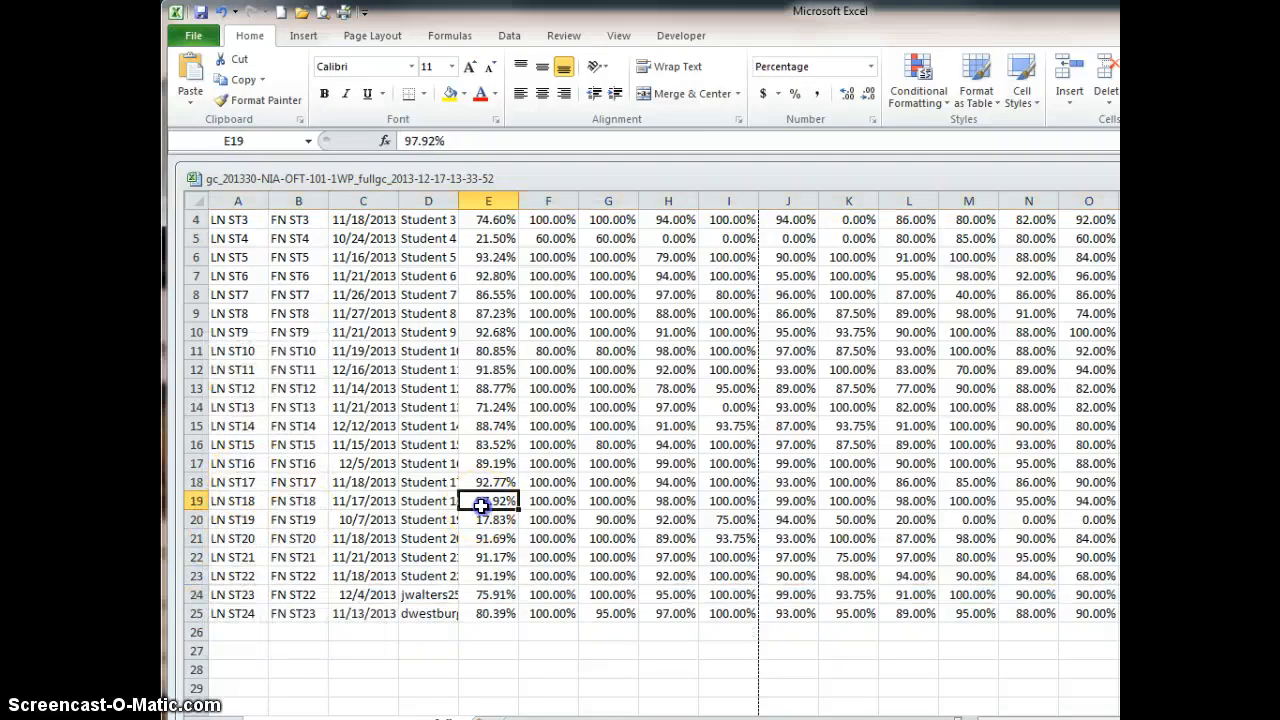
Delete the Username column D from the gradebook sheet
scroll(482, 508, "up", 1)
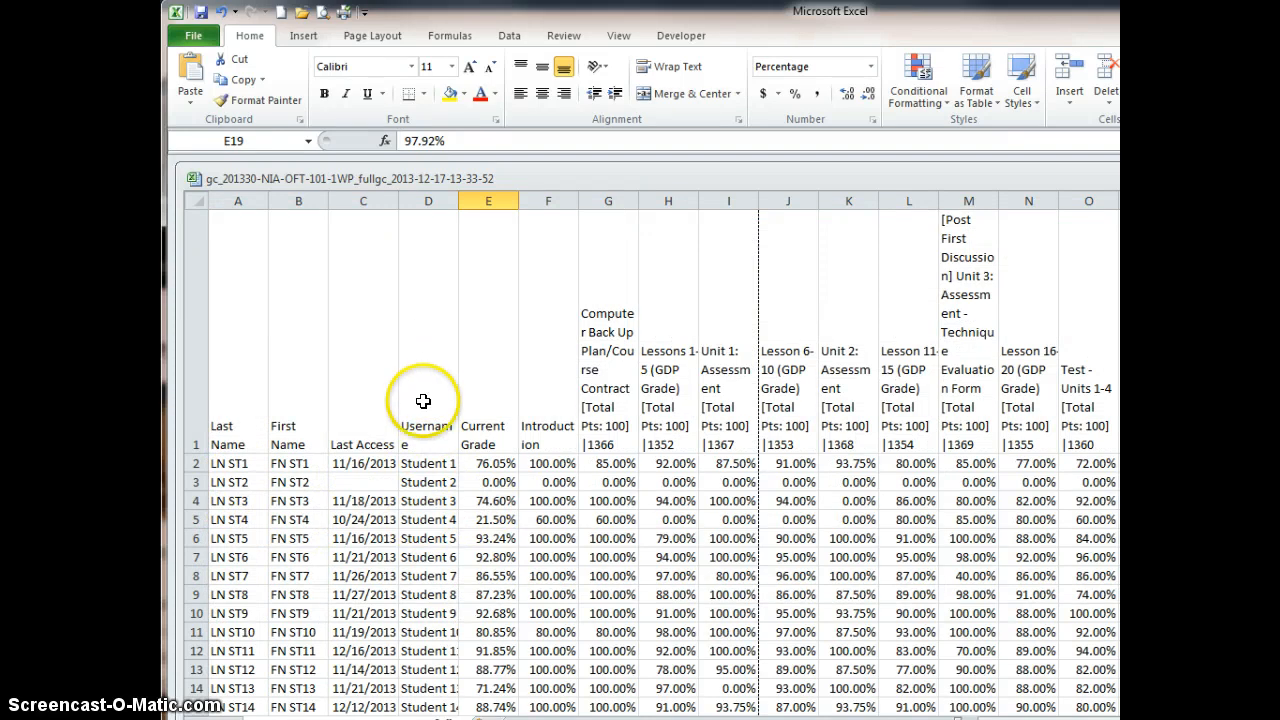
left_click(430, 200)
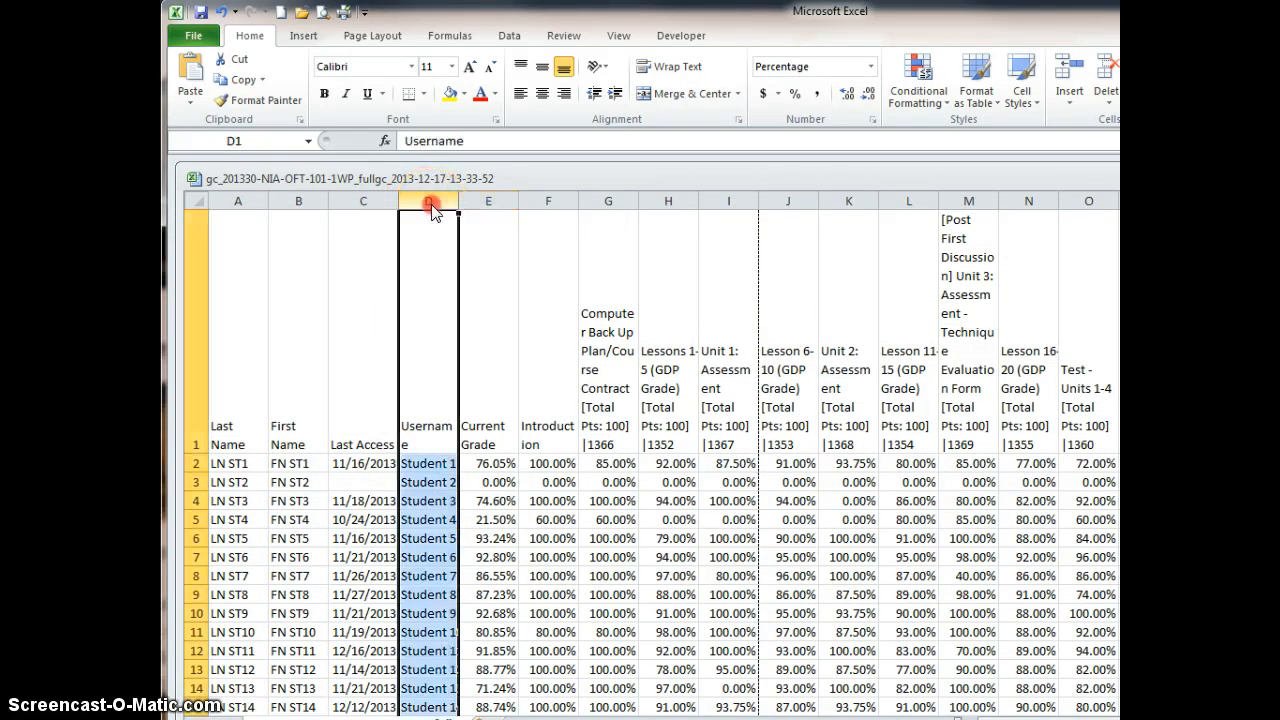
right_click(430, 200)
left_click(480, 348)
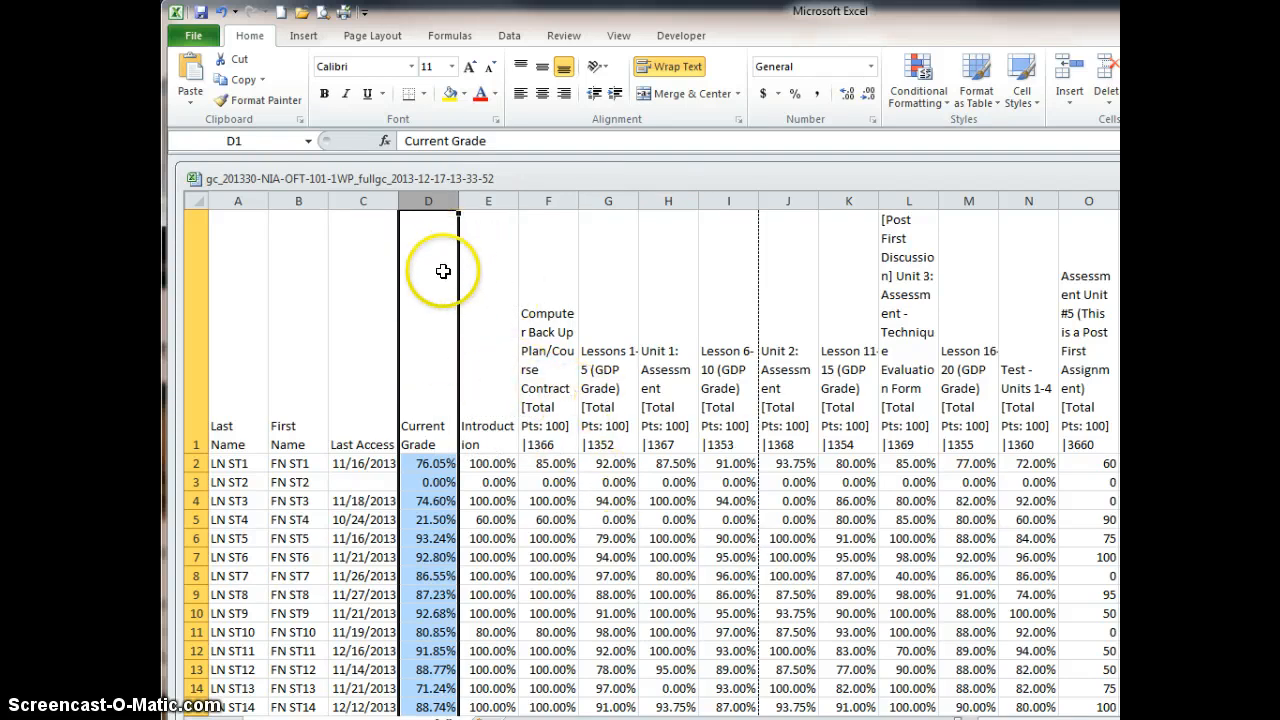
Format all cells of the sheet as Percentage with 0 decimal places
left_click(195, 201)
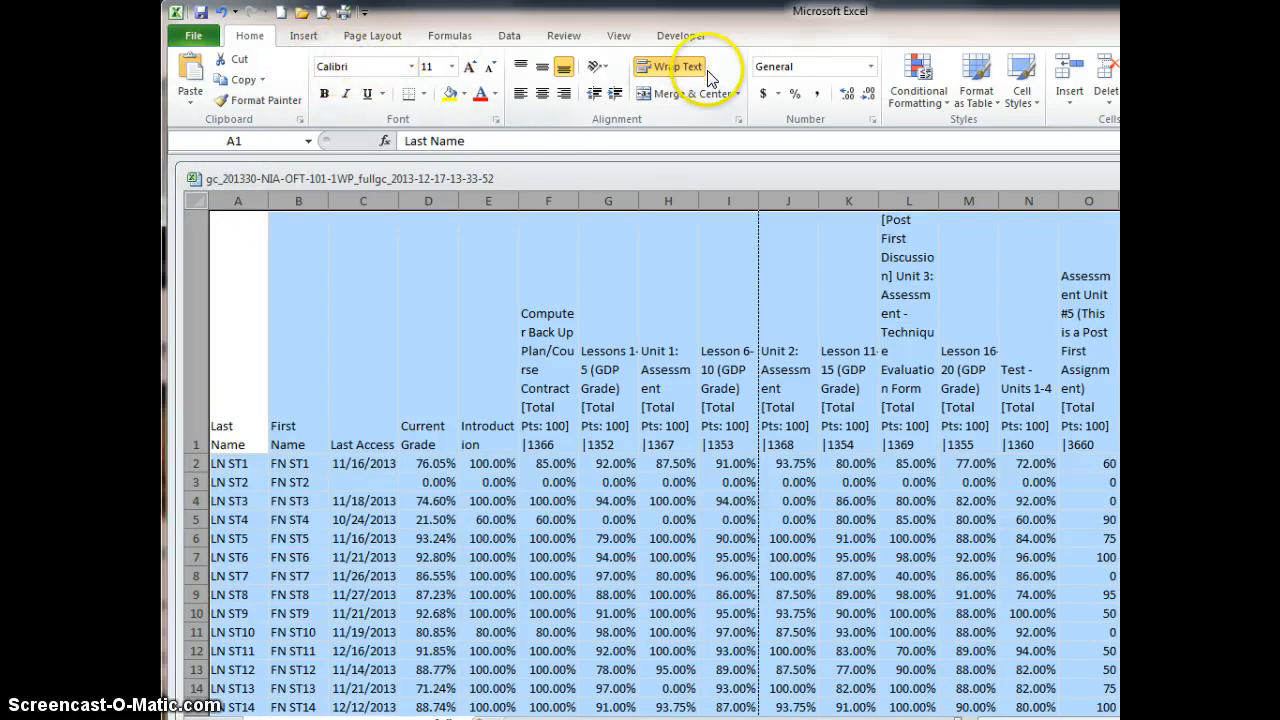
left_click(870, 67)
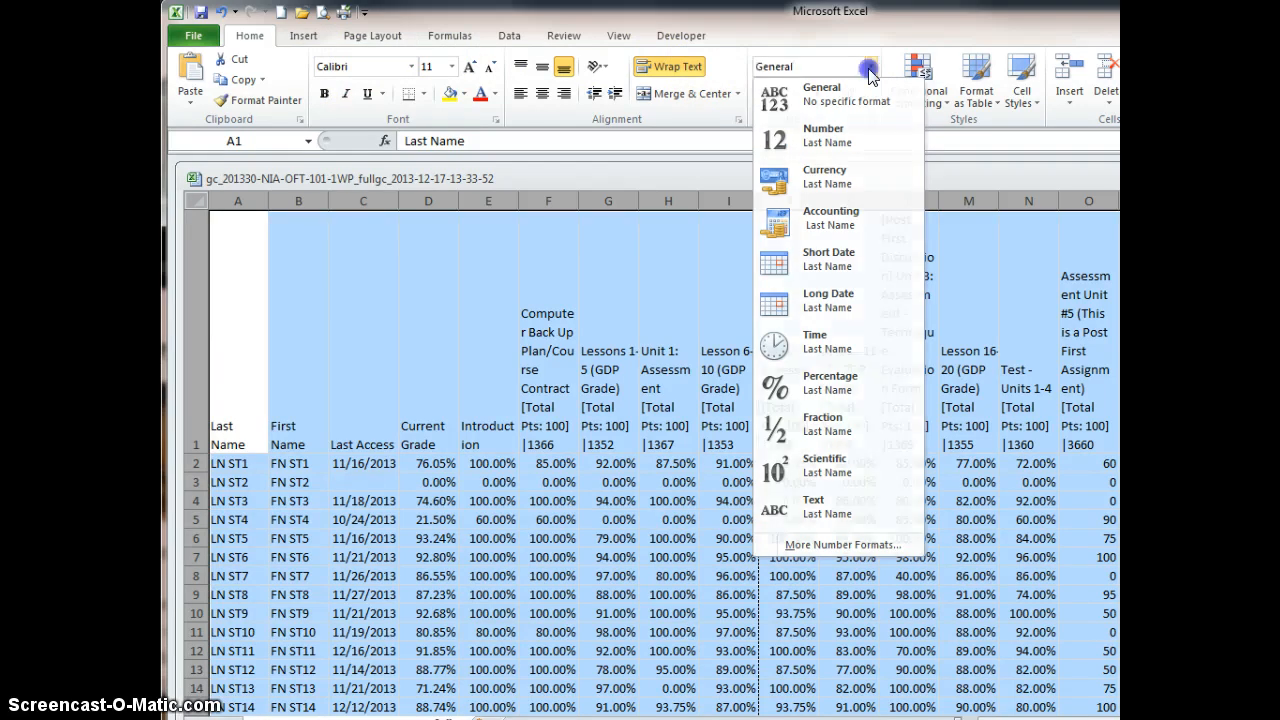
left_click(870, 70)
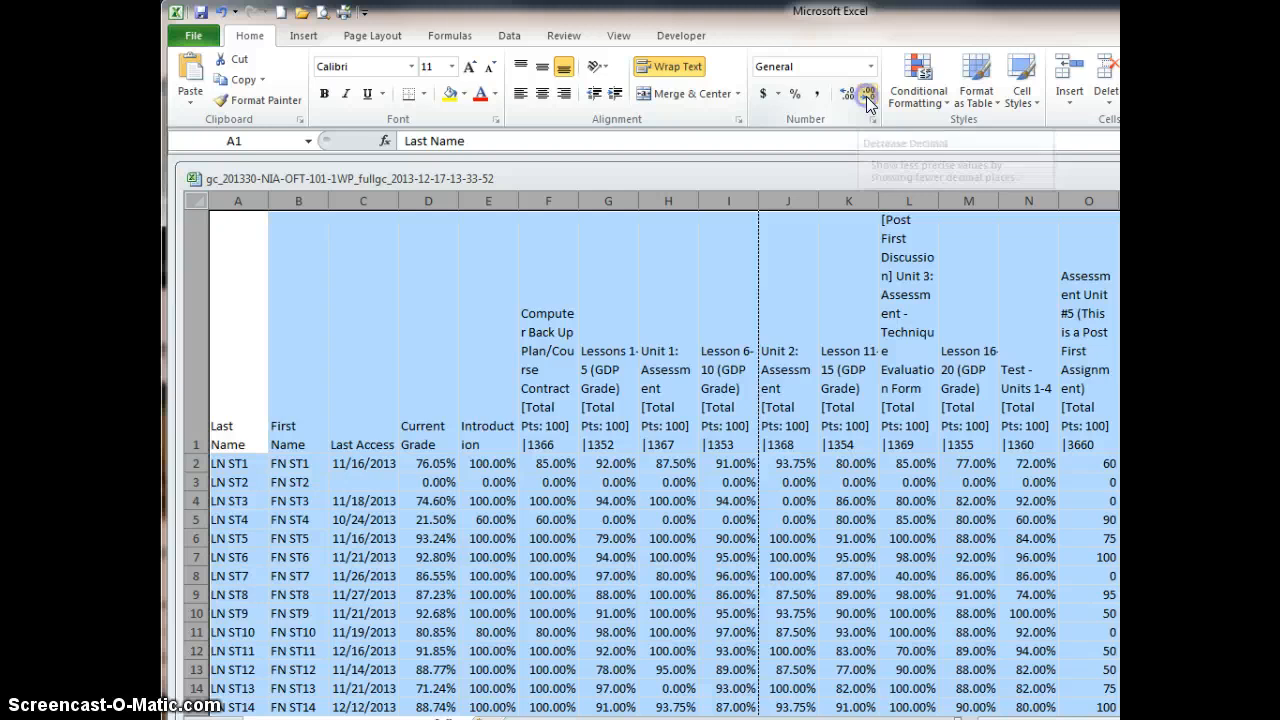
left_click(843, 96)
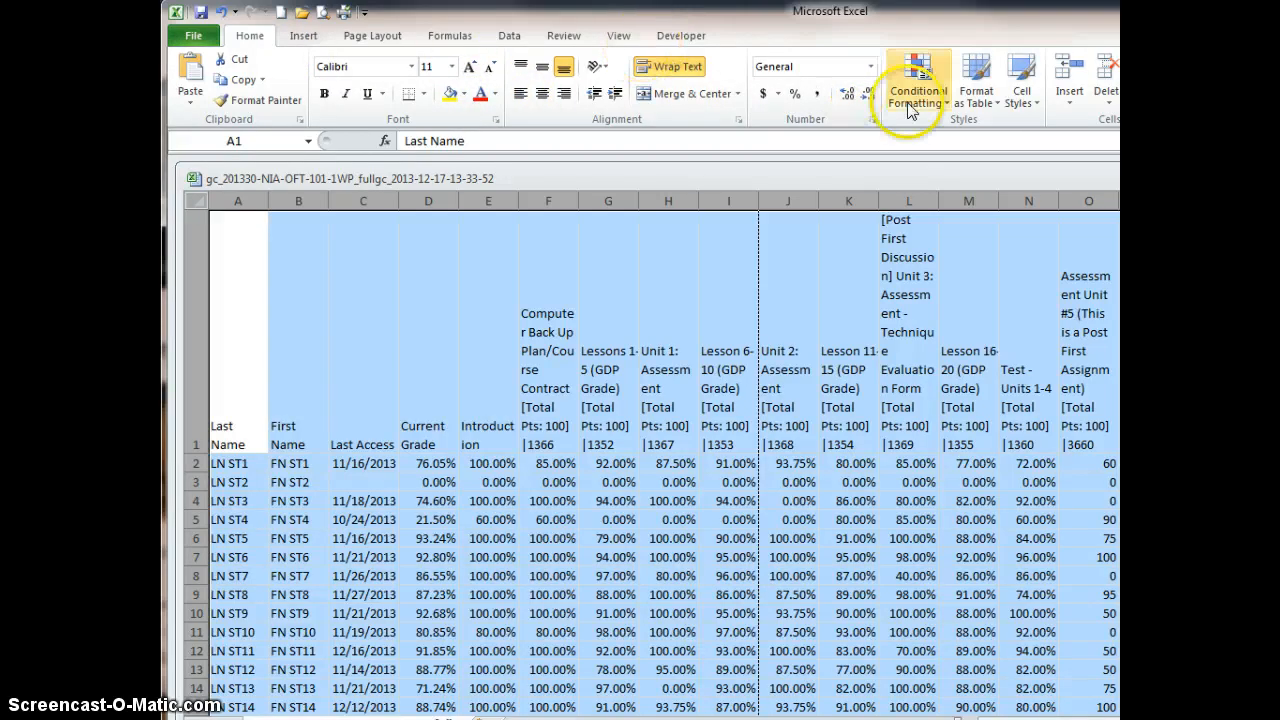
left_click(873, 119)
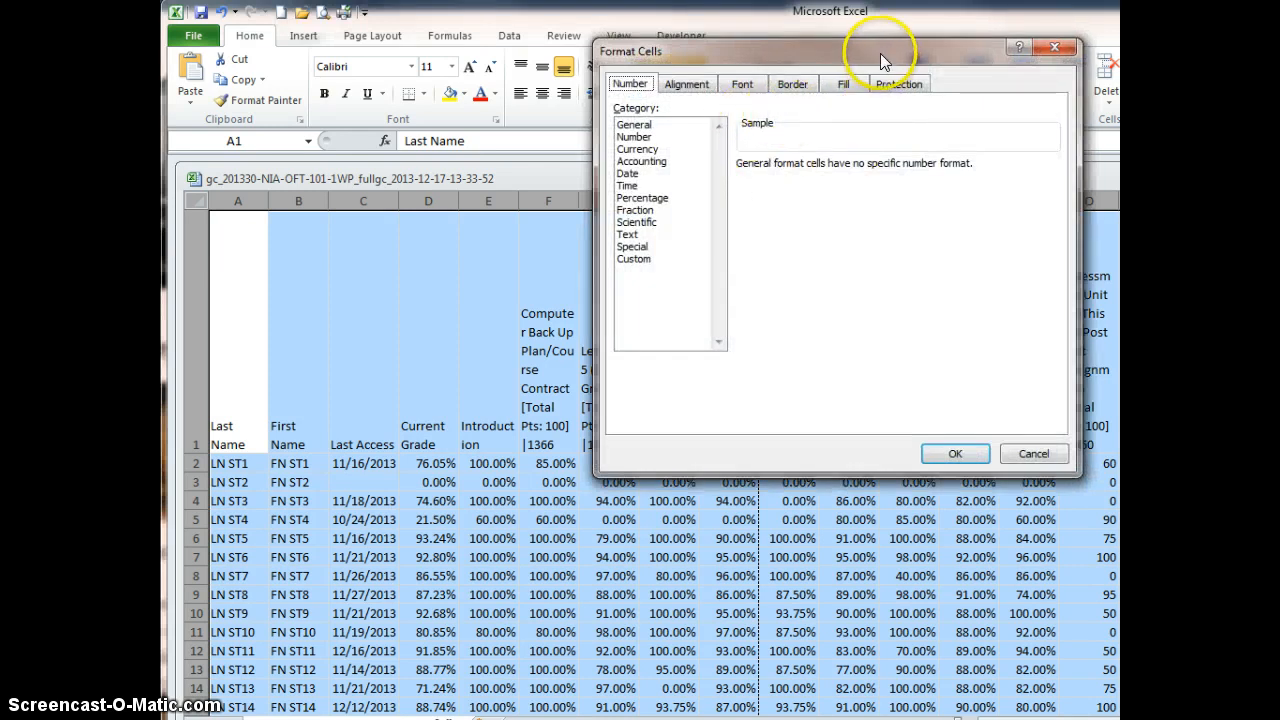
left_click_drag(880, 53, 513, 243)
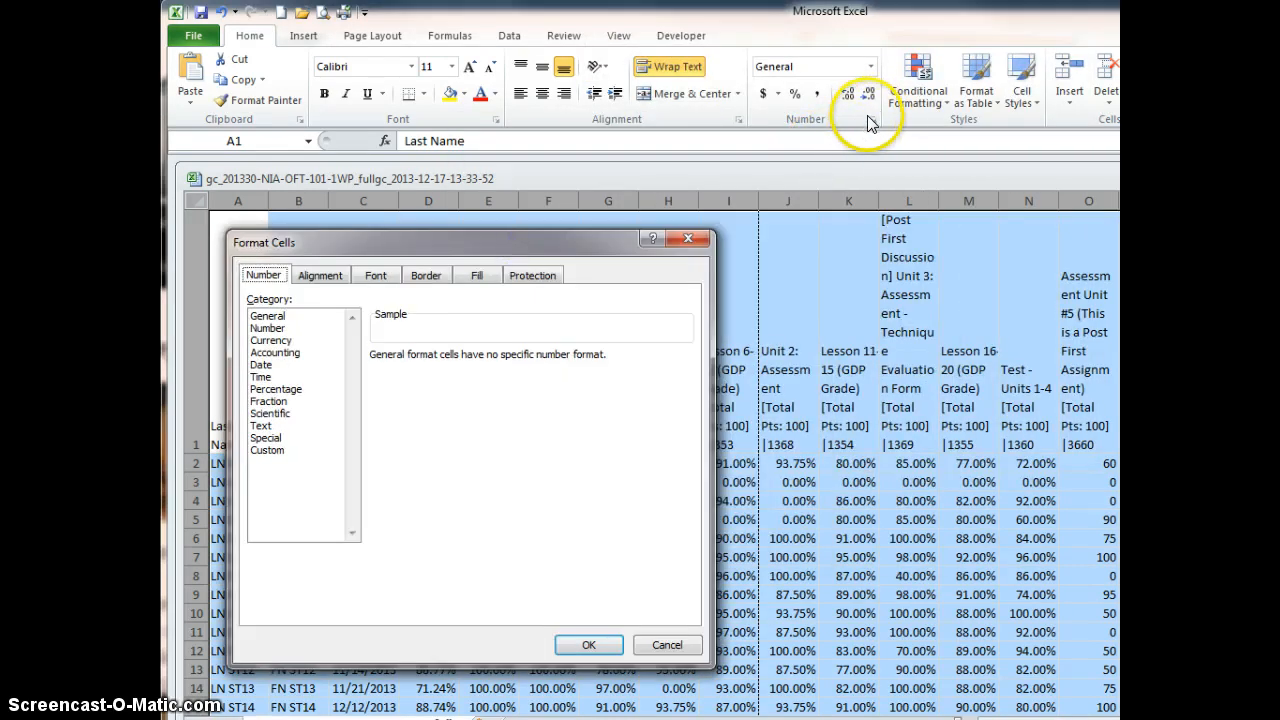
left_click_drag(513, 245, 665, 103)
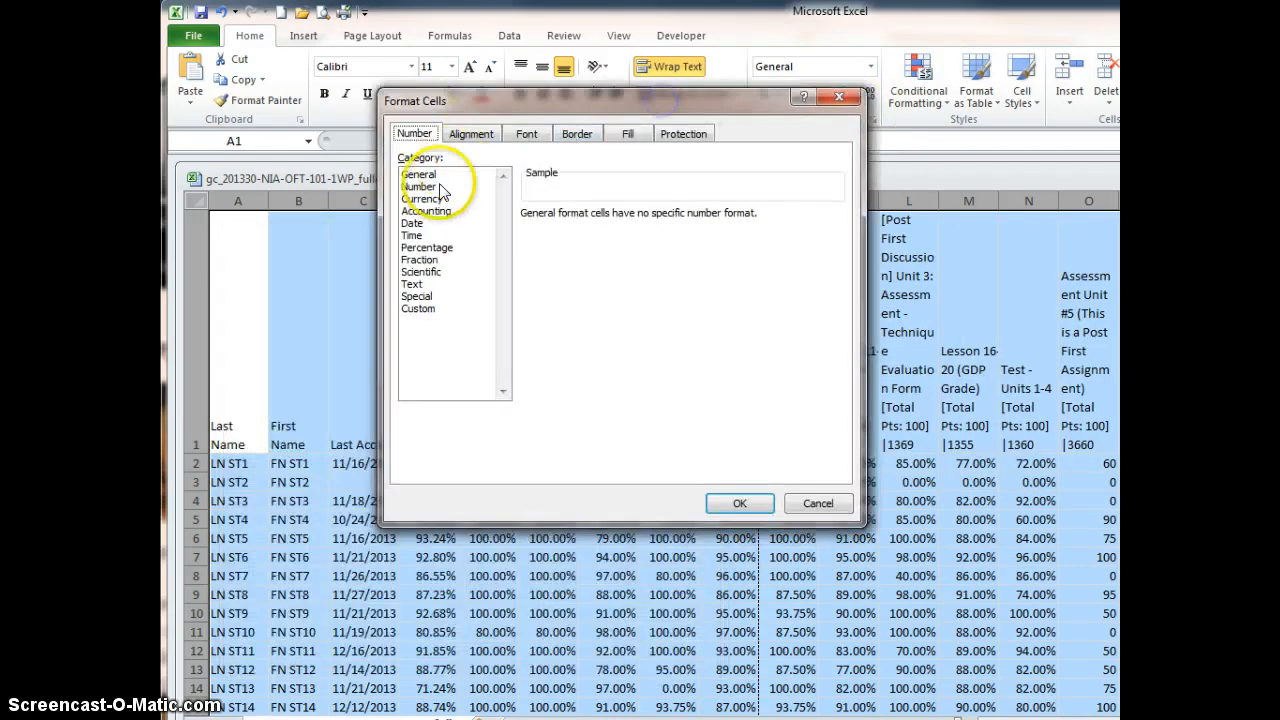
left_click(432, 249)
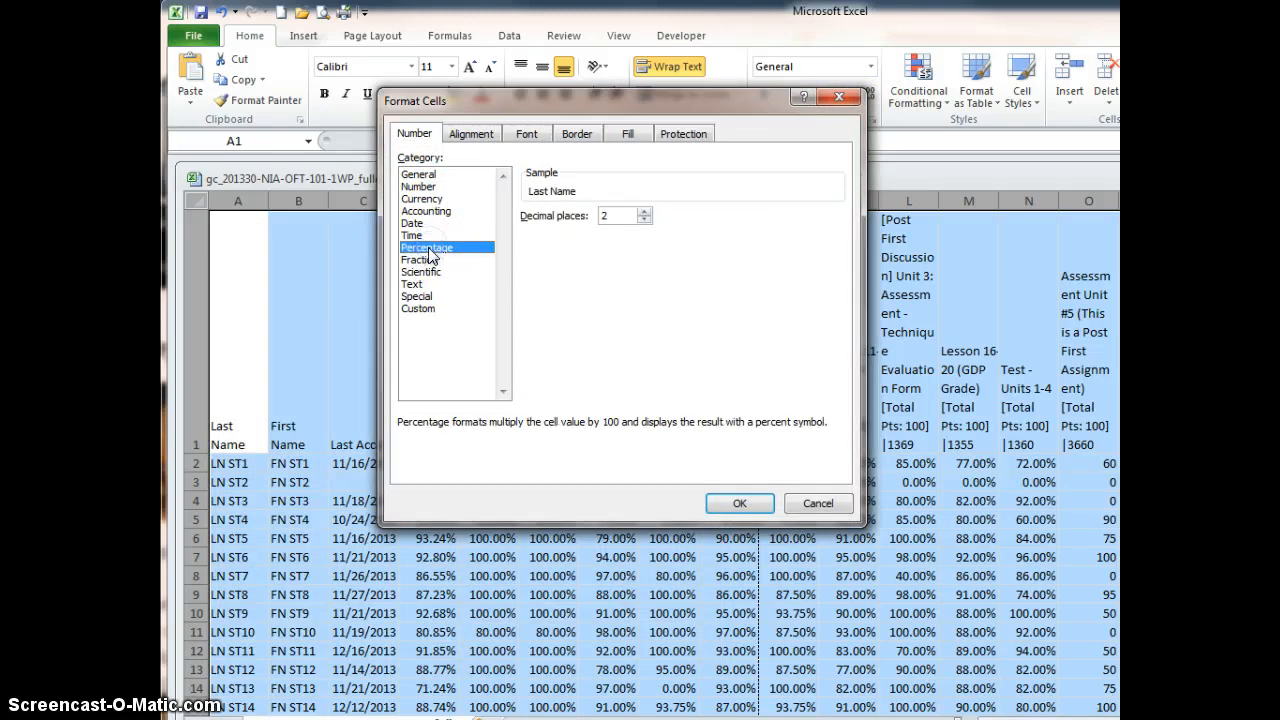
left_click(644, 220)
left_click(644, 220)
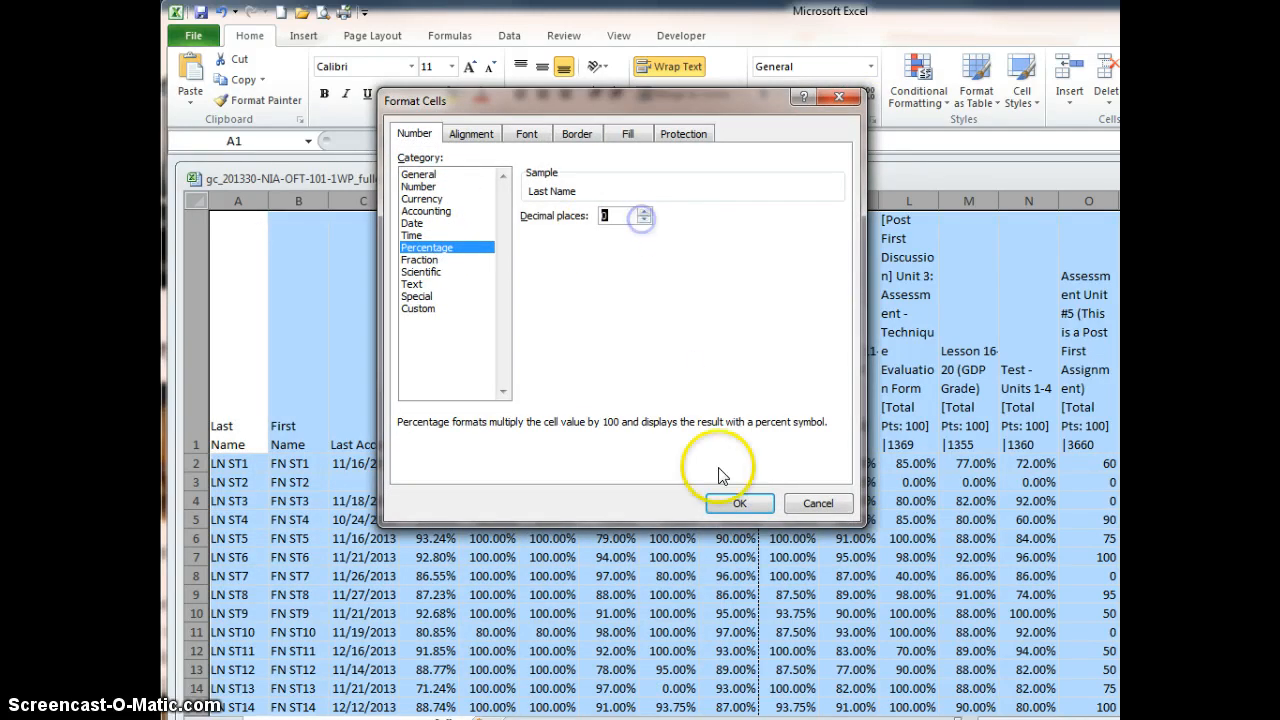
left_click(733, 505)
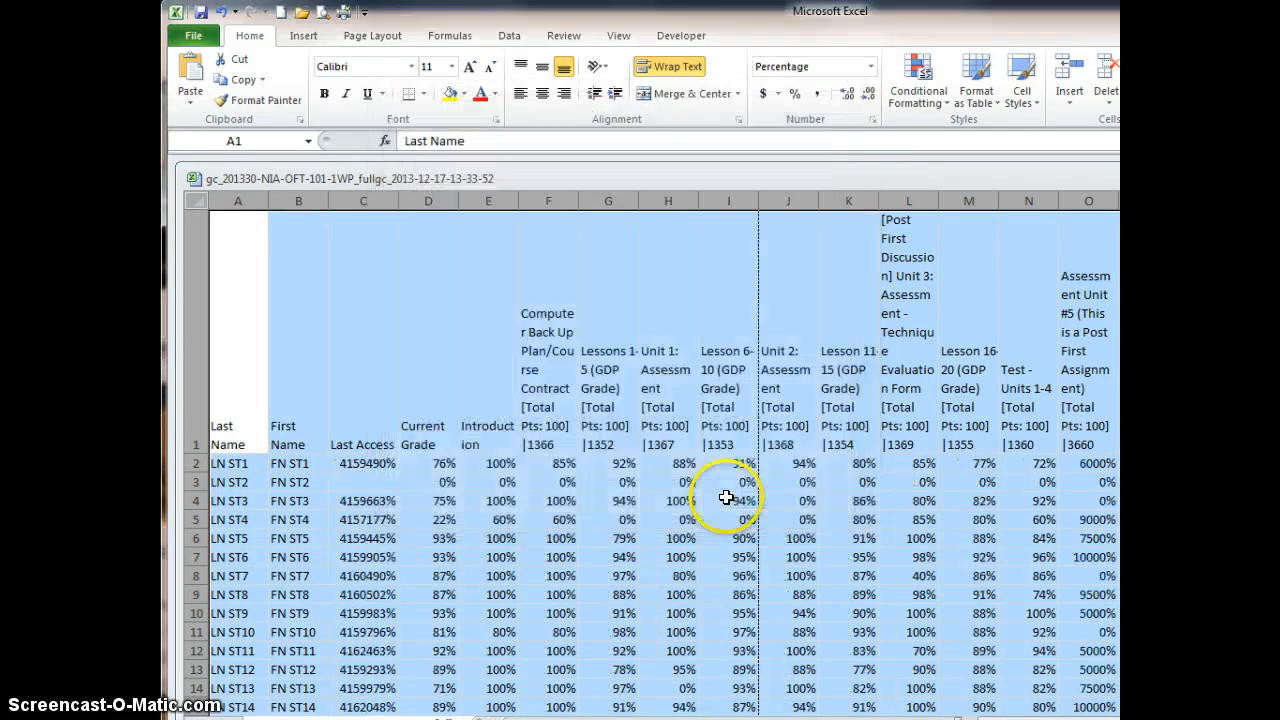
left_click(750, 539)
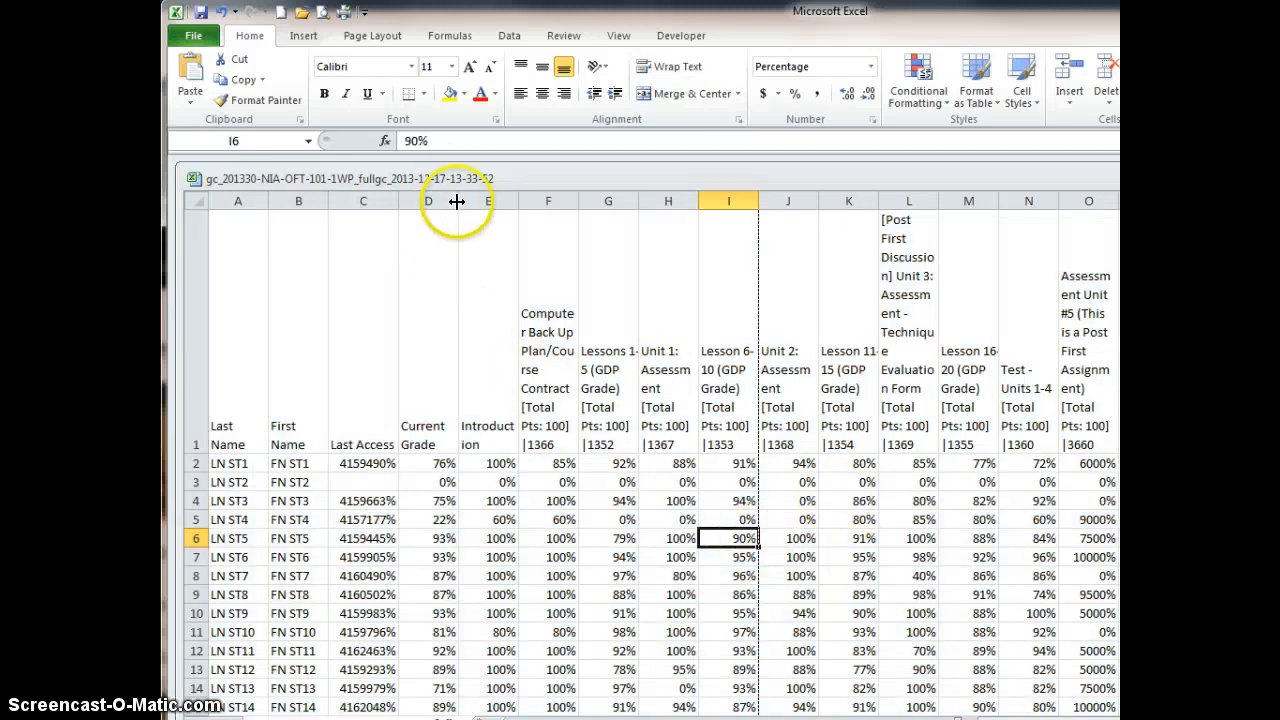
Widen the Introduction column and apply Rotate Text Up to the whole header row 1
left_click_drag(457, 197, 534, 197)
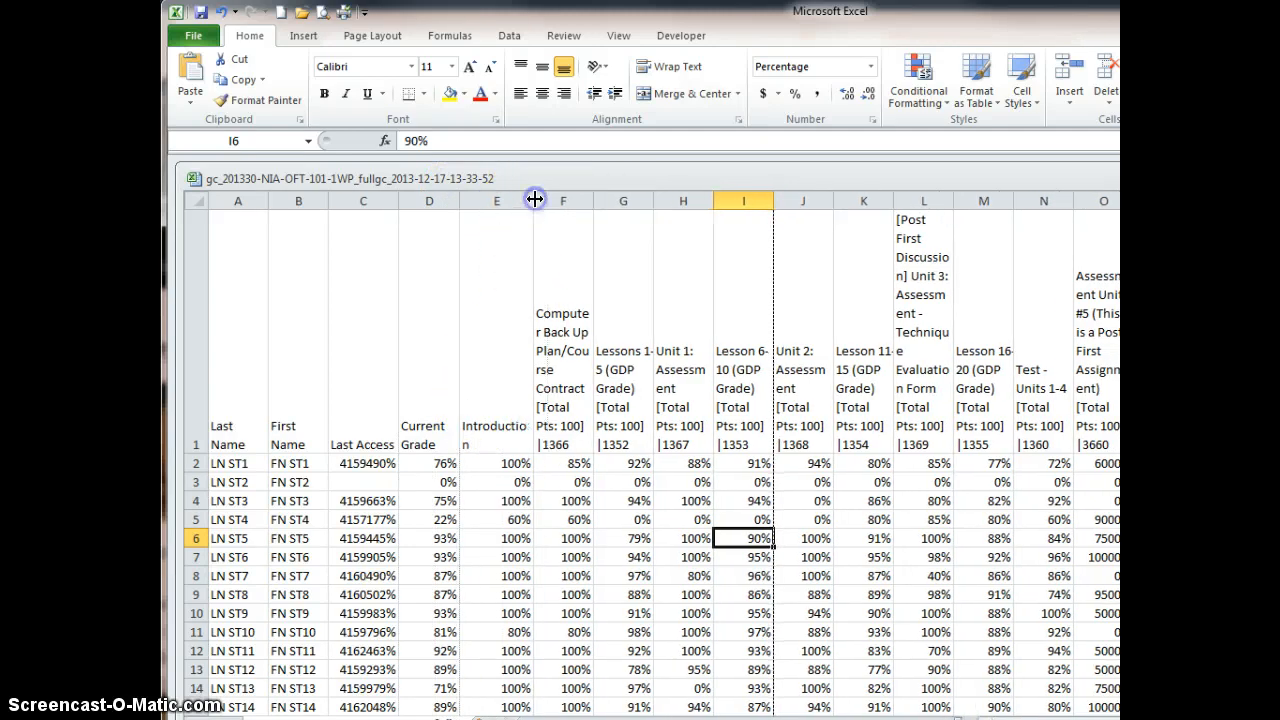
left_click(198, 394)
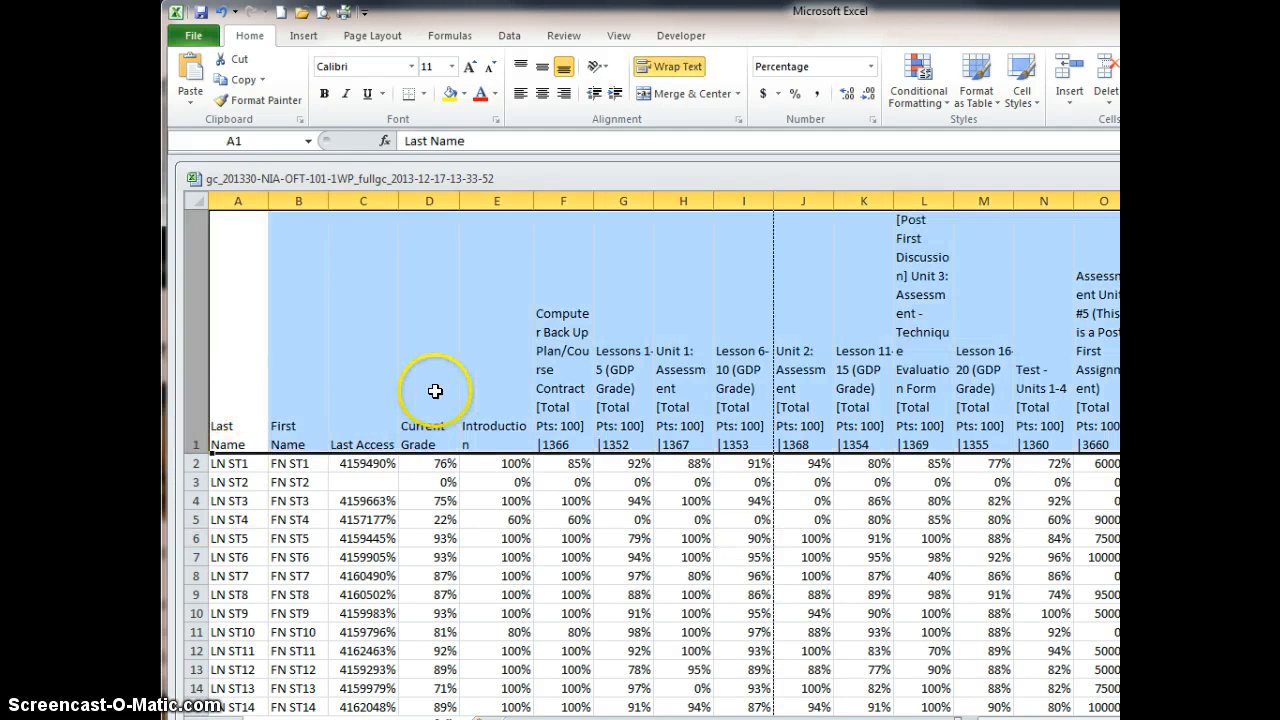
left_click(597, 74)
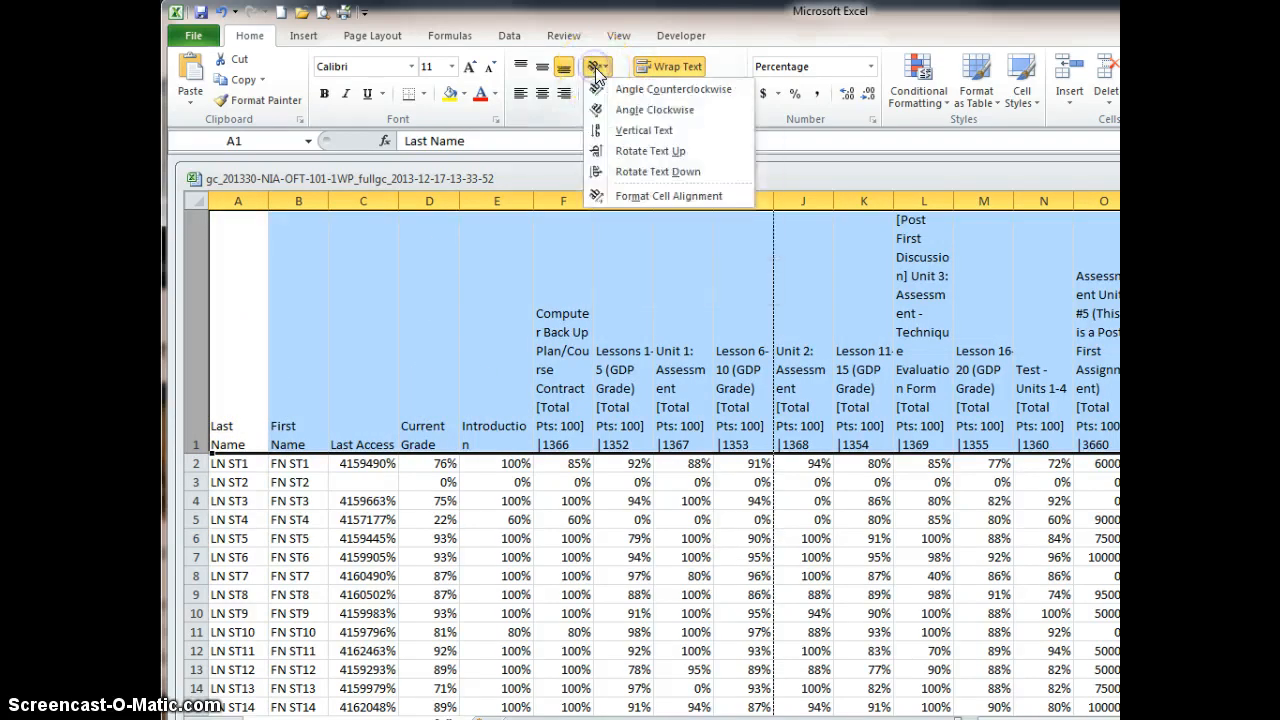
left_click(619, 153)
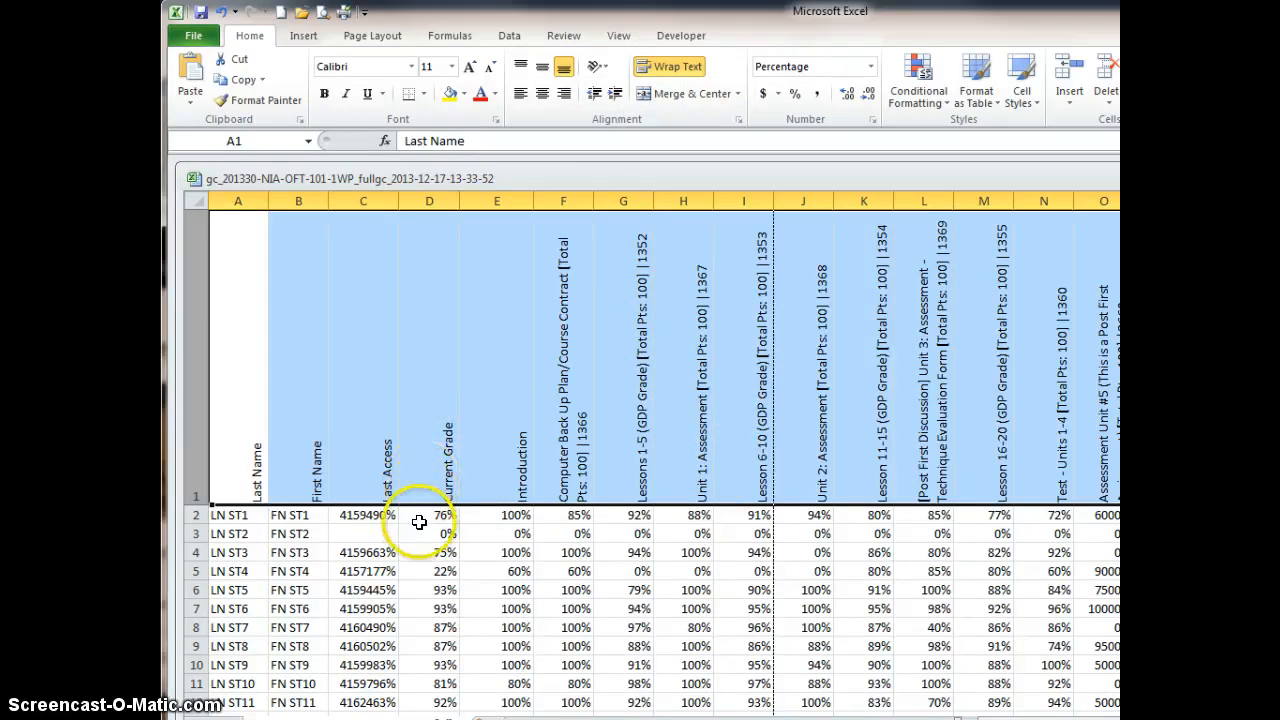
Format the Last Access column C as Short Date
left_click(355, 518)
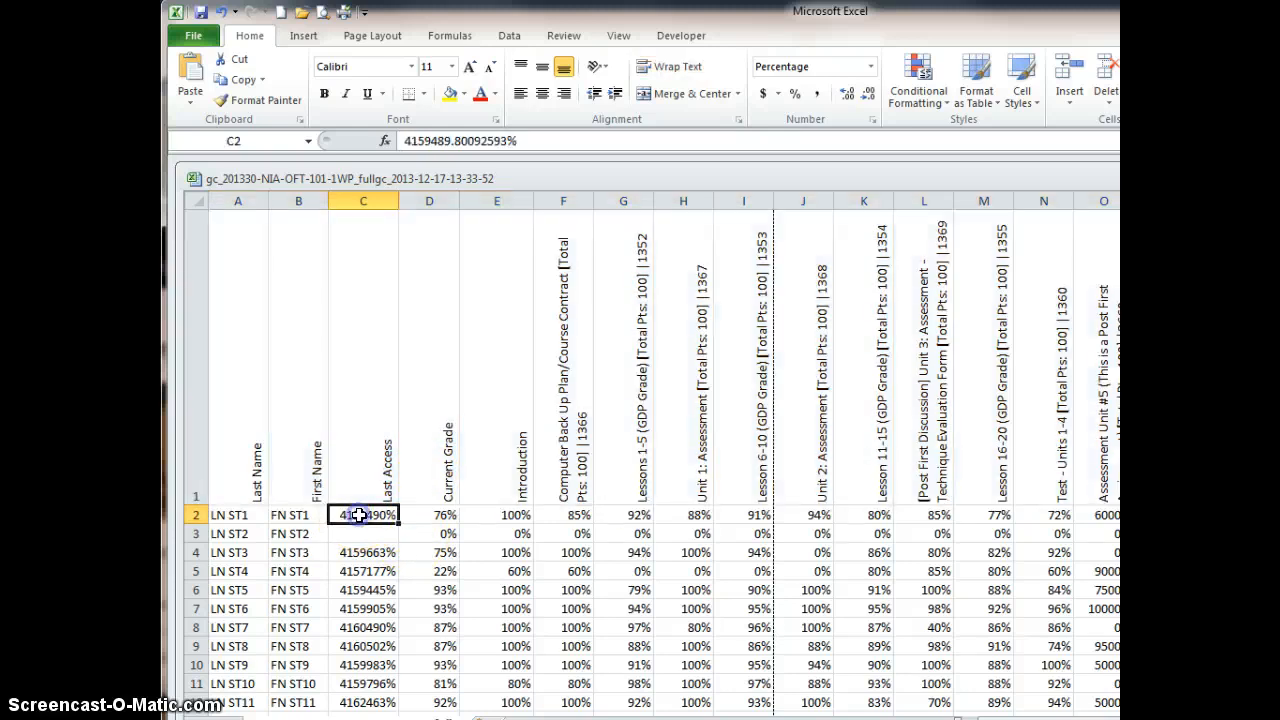
left_click(365, 199)
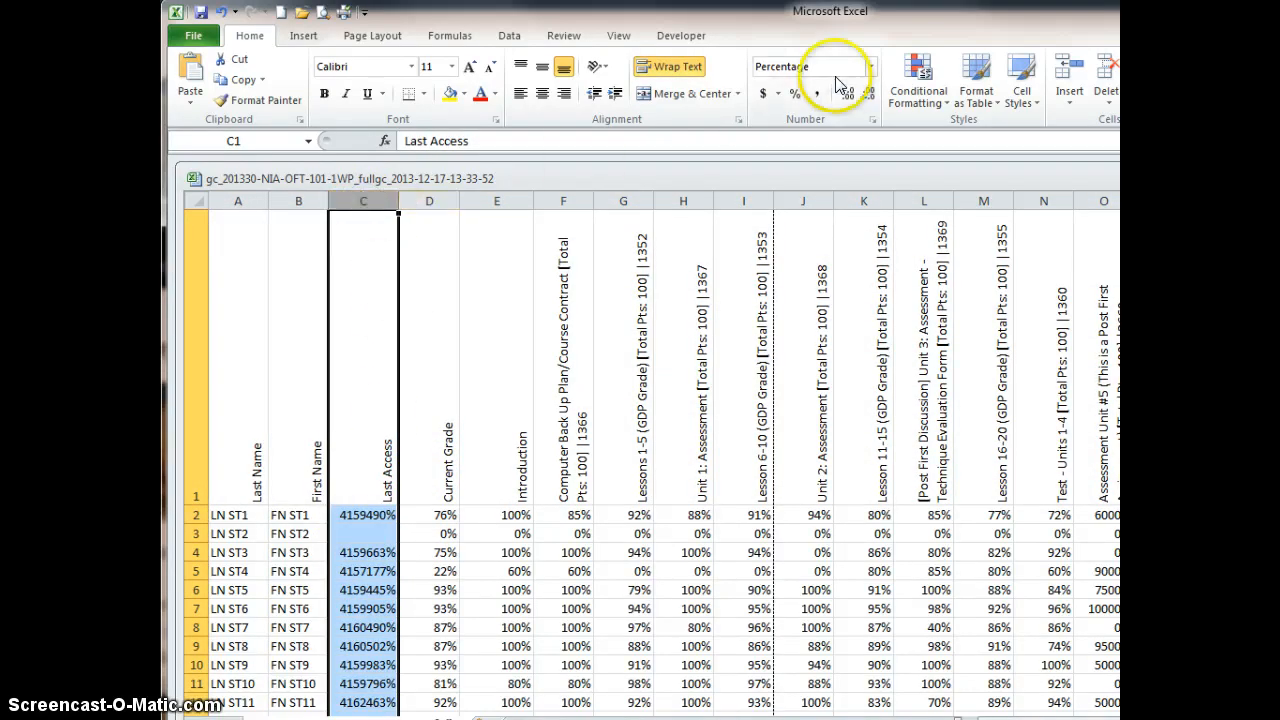
left_click(870, 67)
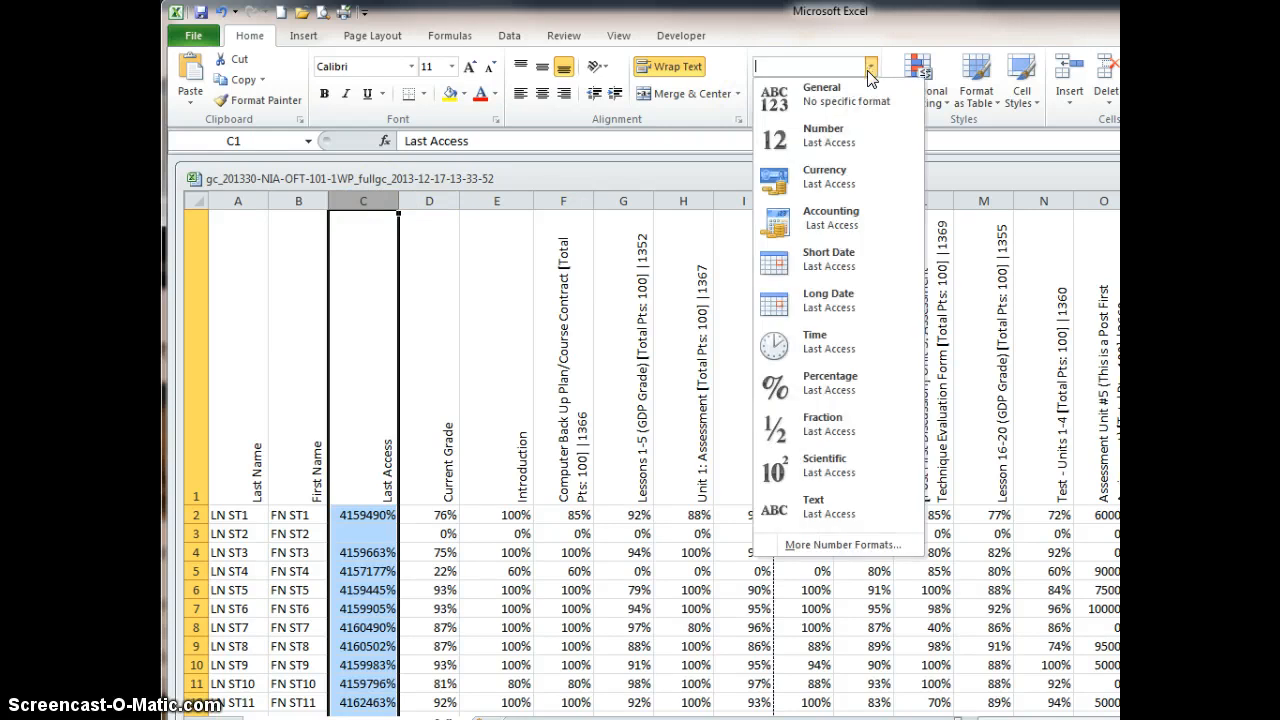
left_click(805, 255)
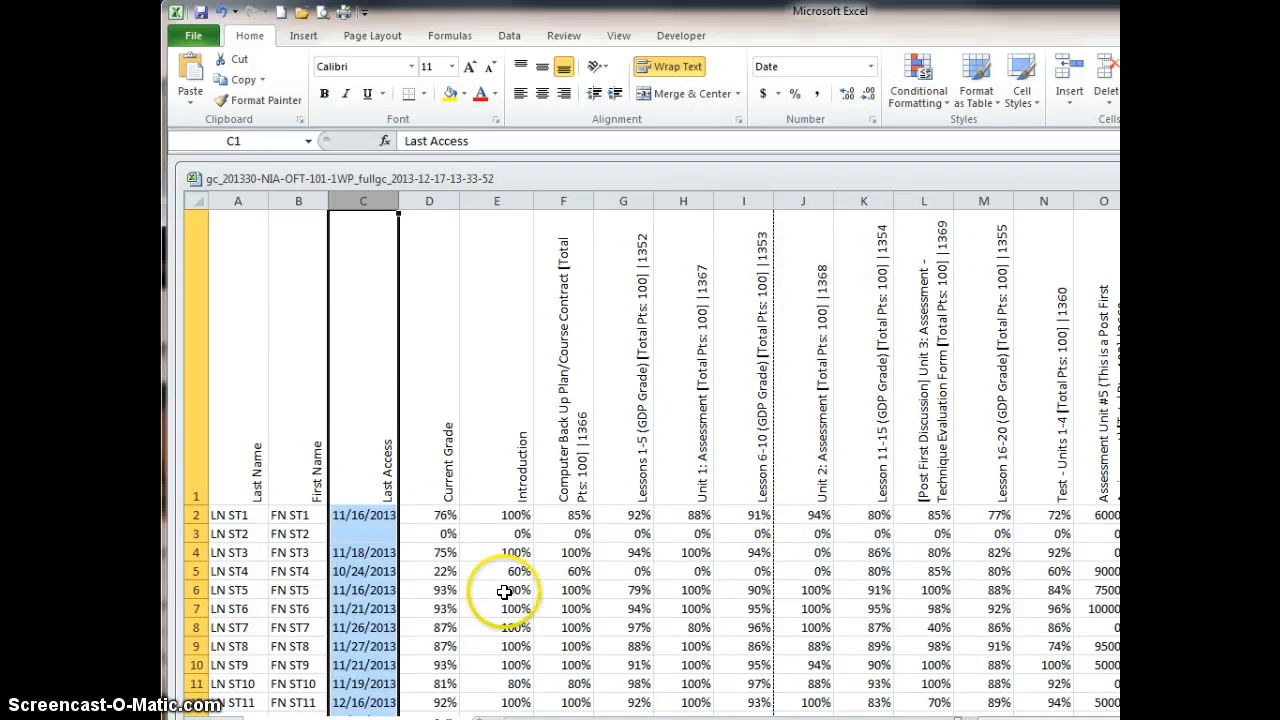
left_click(512, 588)
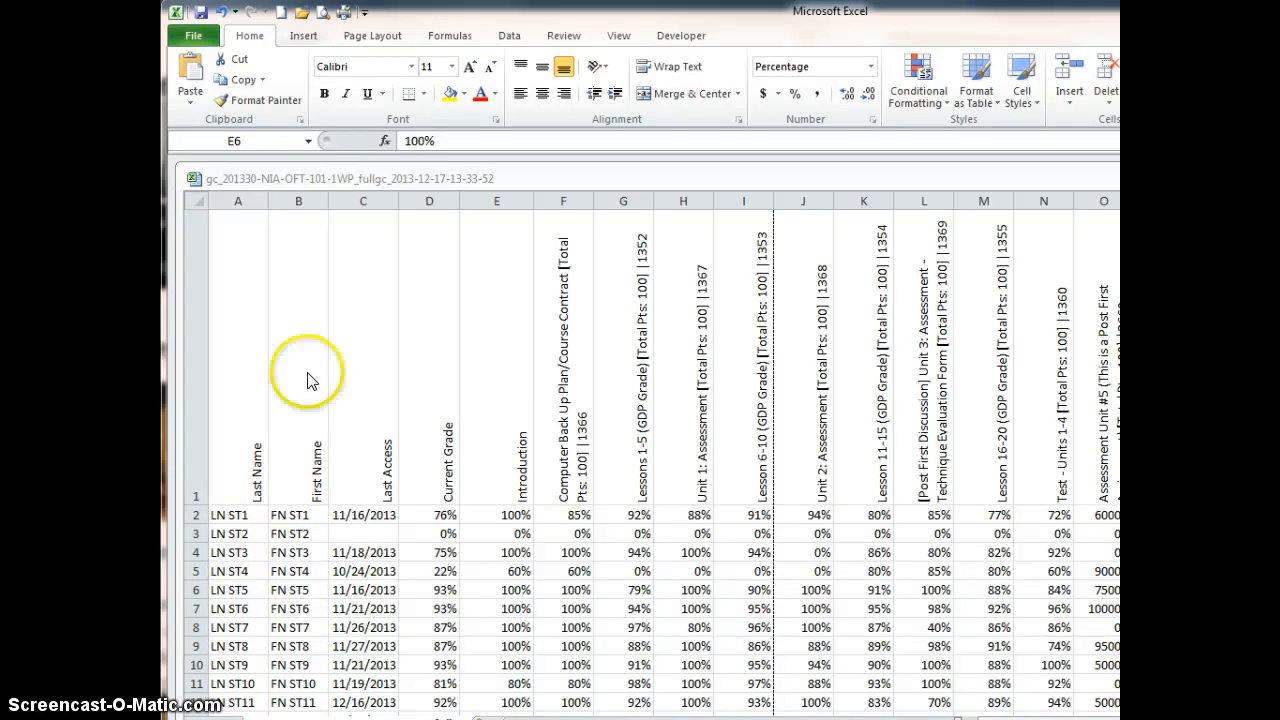
Save the gradebook to the Desktop as an Excel Workbook named "OFT101 Fall 2013"
left_click(195, 40)
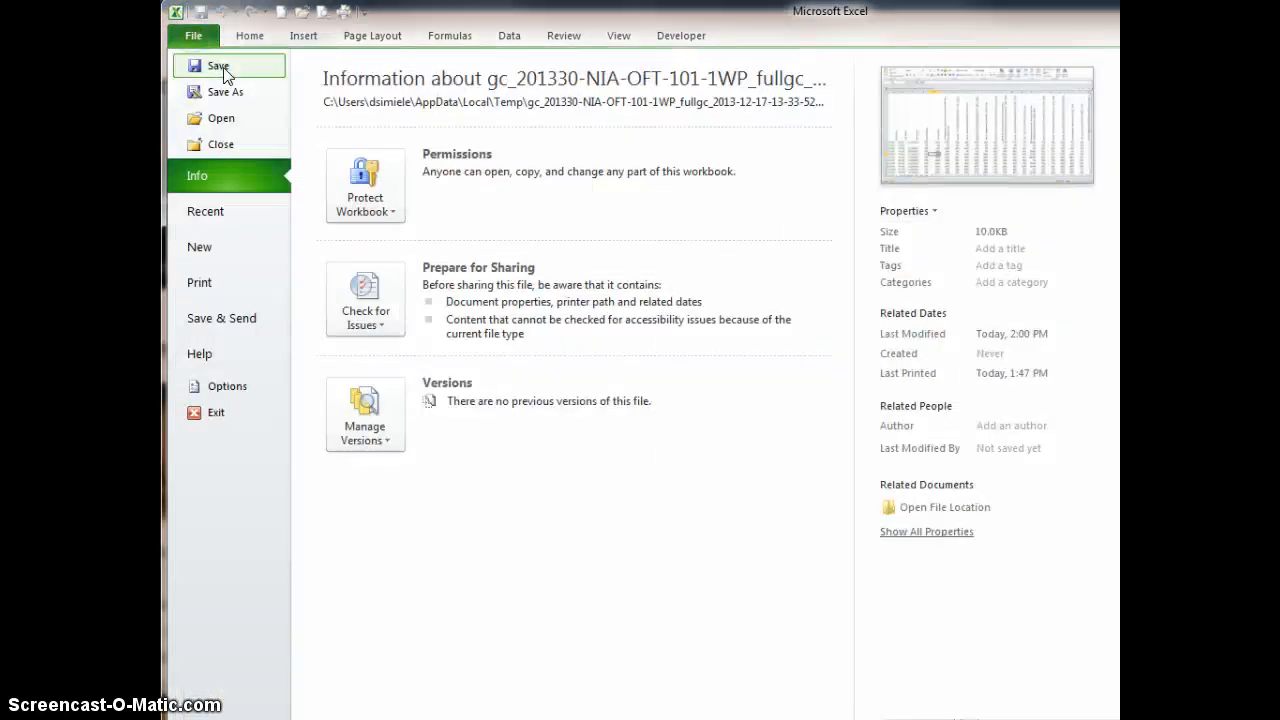
left_click(218, 66)
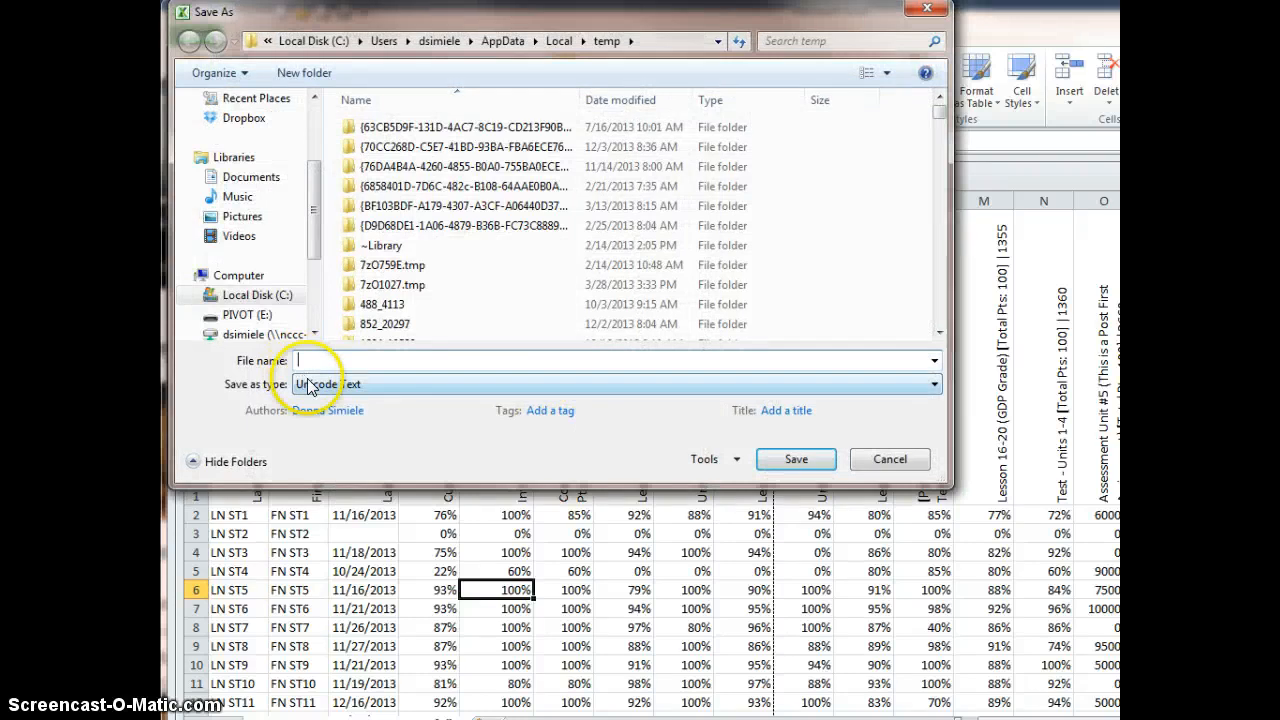
left_click(310, 385)
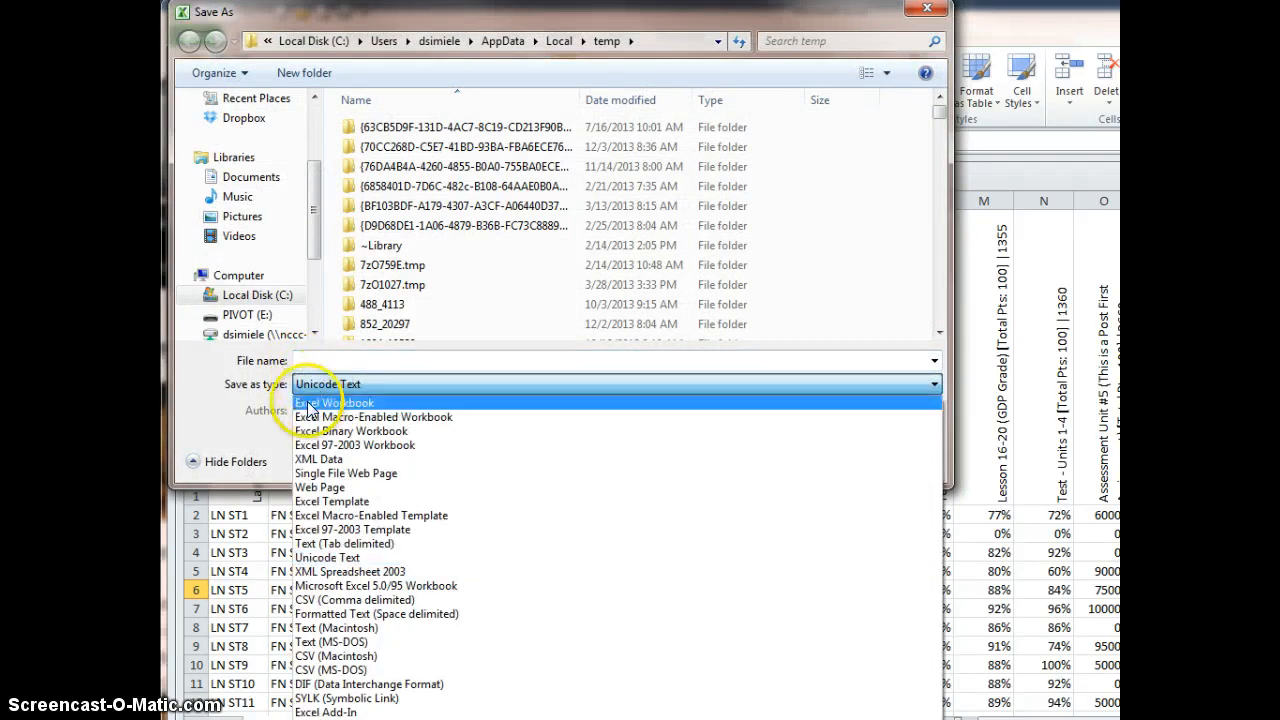
left_click(310, 405)
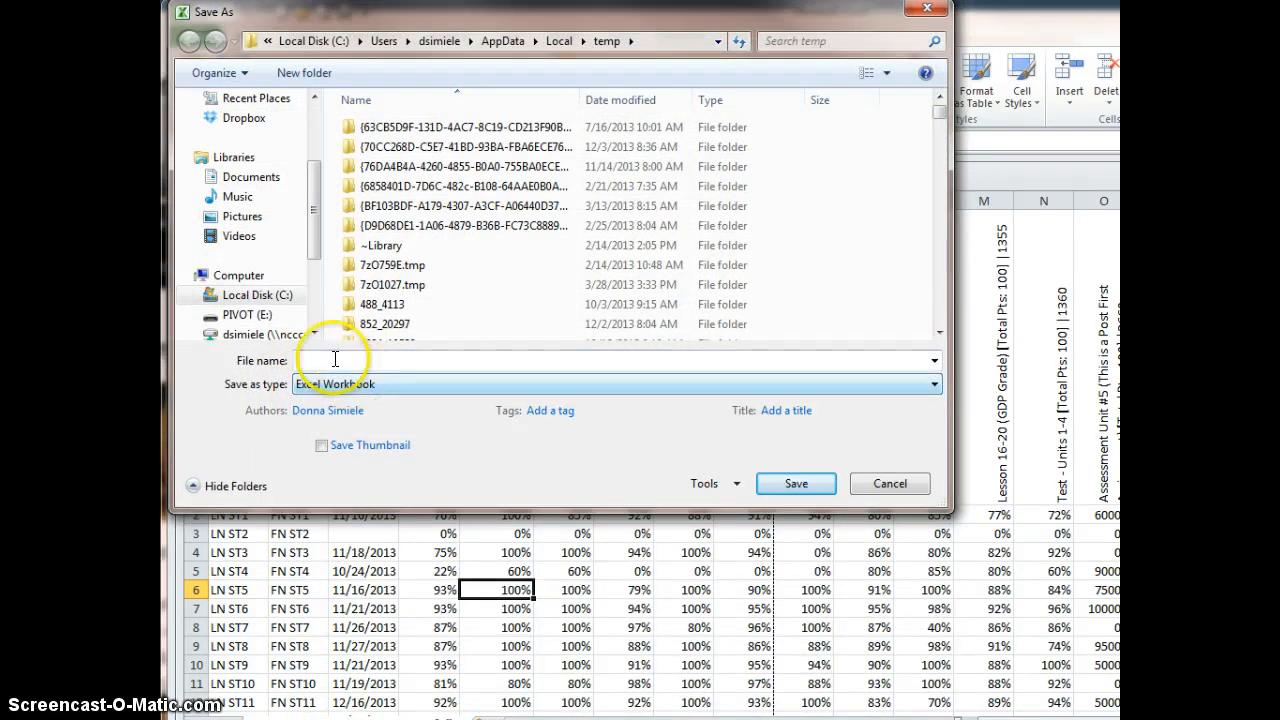
left_click(335, 360)
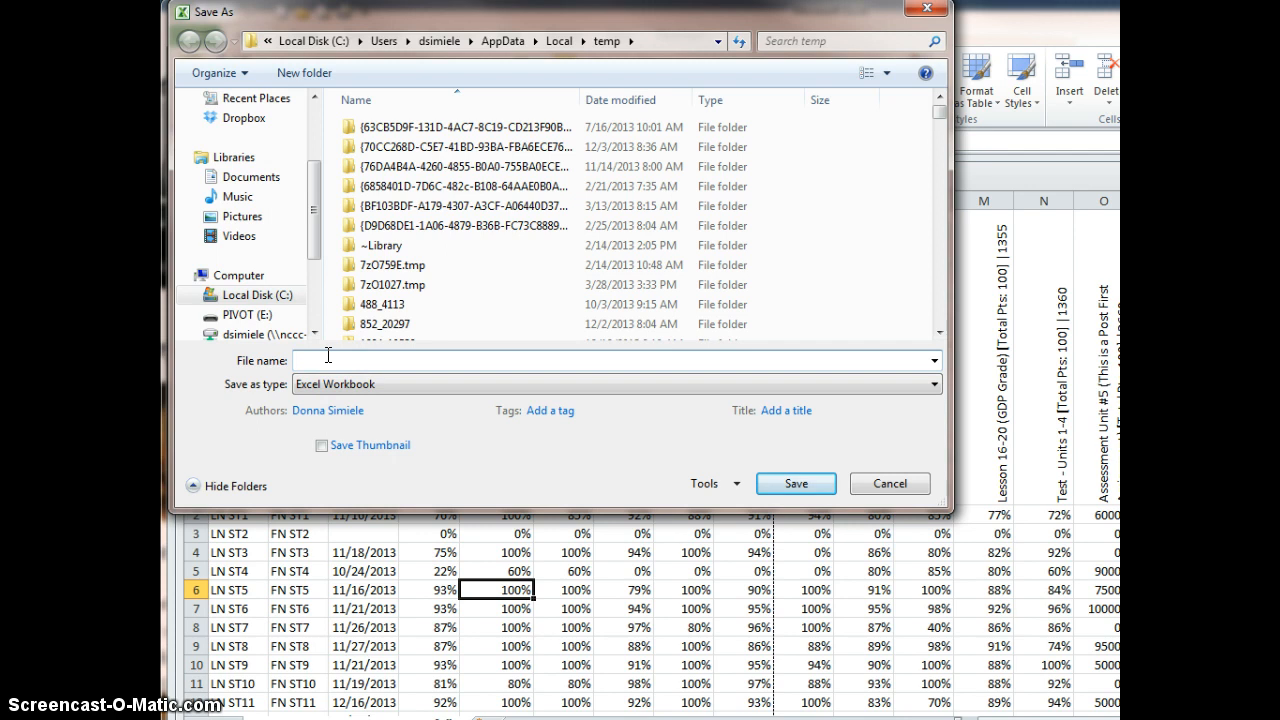
type("OFT")
type("101 Fall 2013")
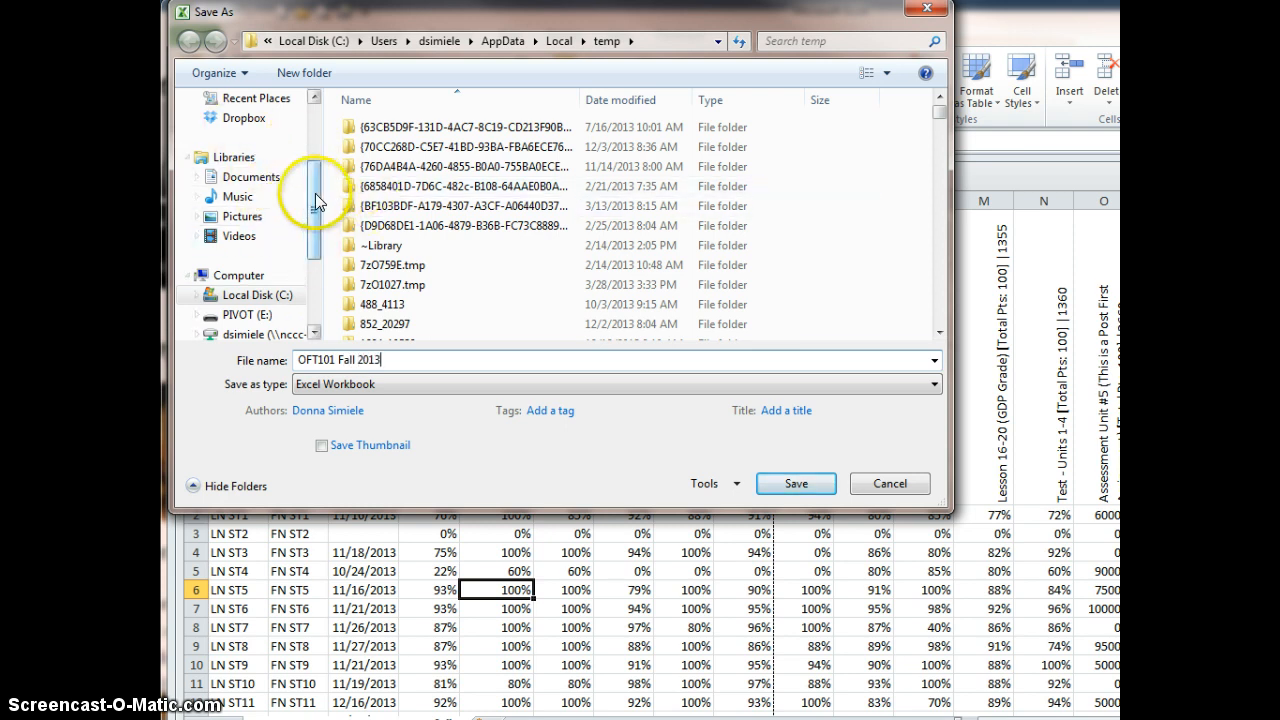
scroll(240, 205, "up", 2)
left_click(255, 170)
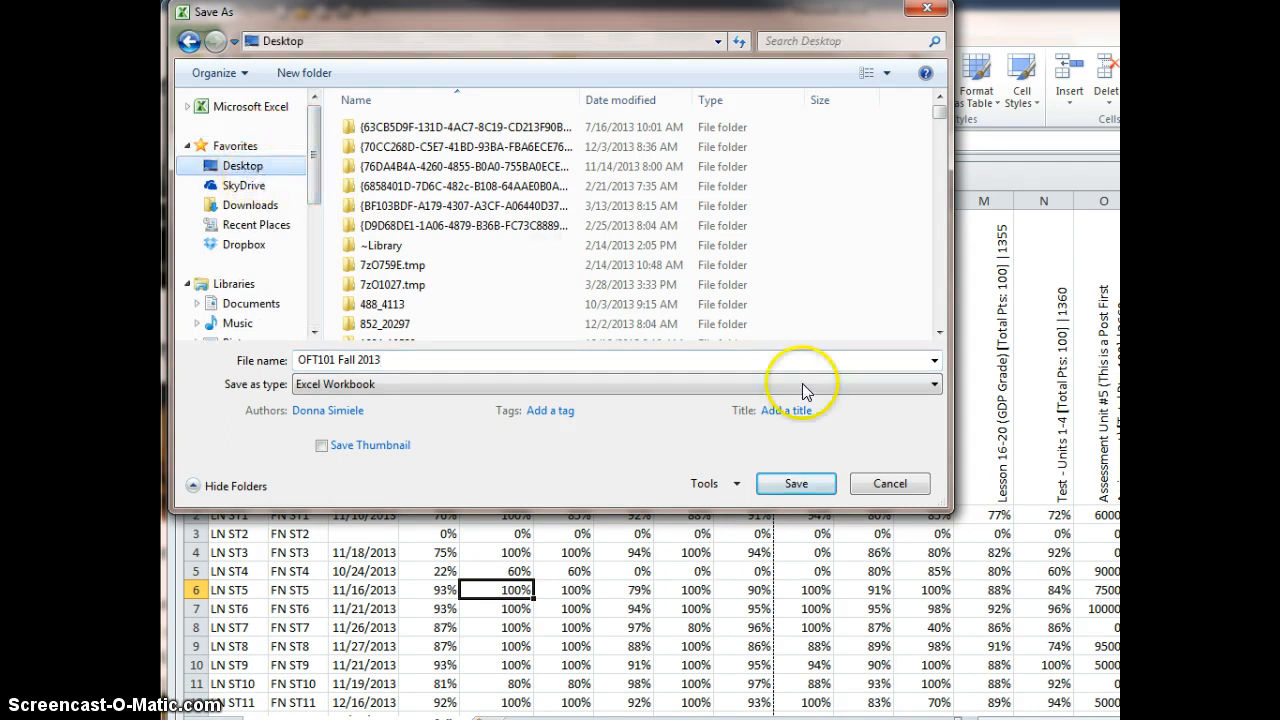
left_click(793, 486)
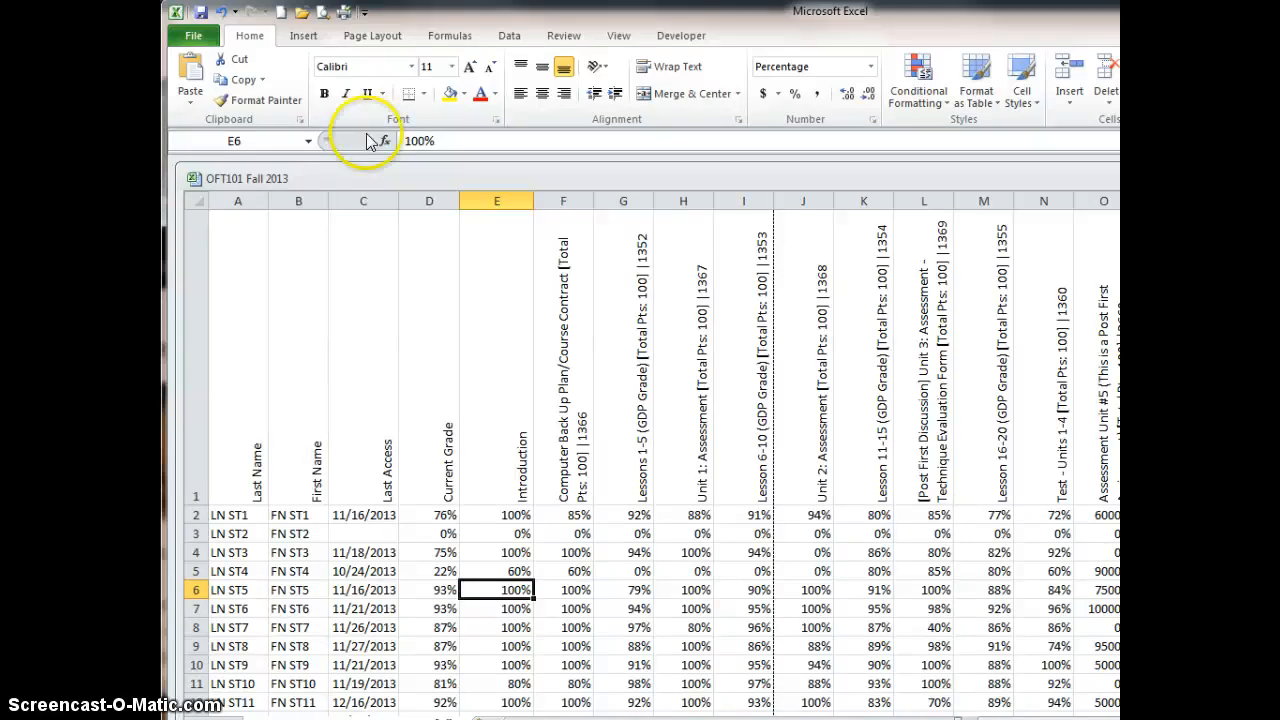
Set the gradebook's page orientation to Landscape in the Page Setup for printing
left_click(193, 37)
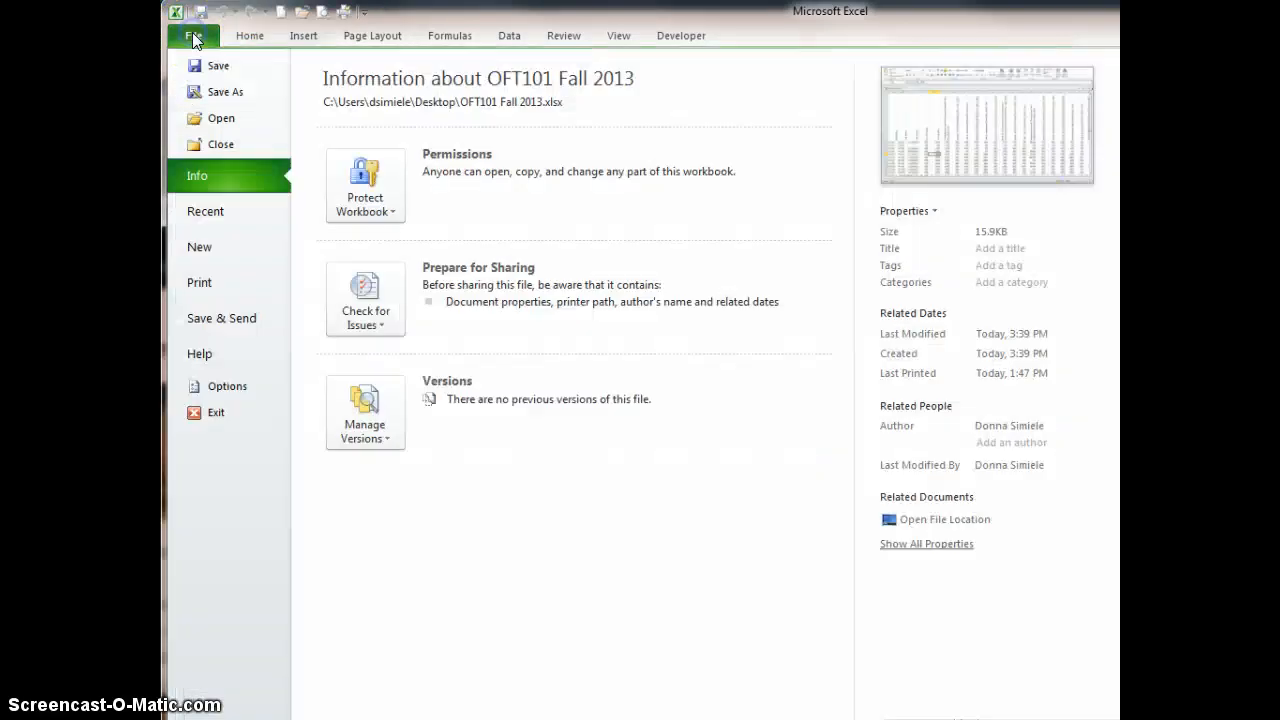
left_click(200, 284)
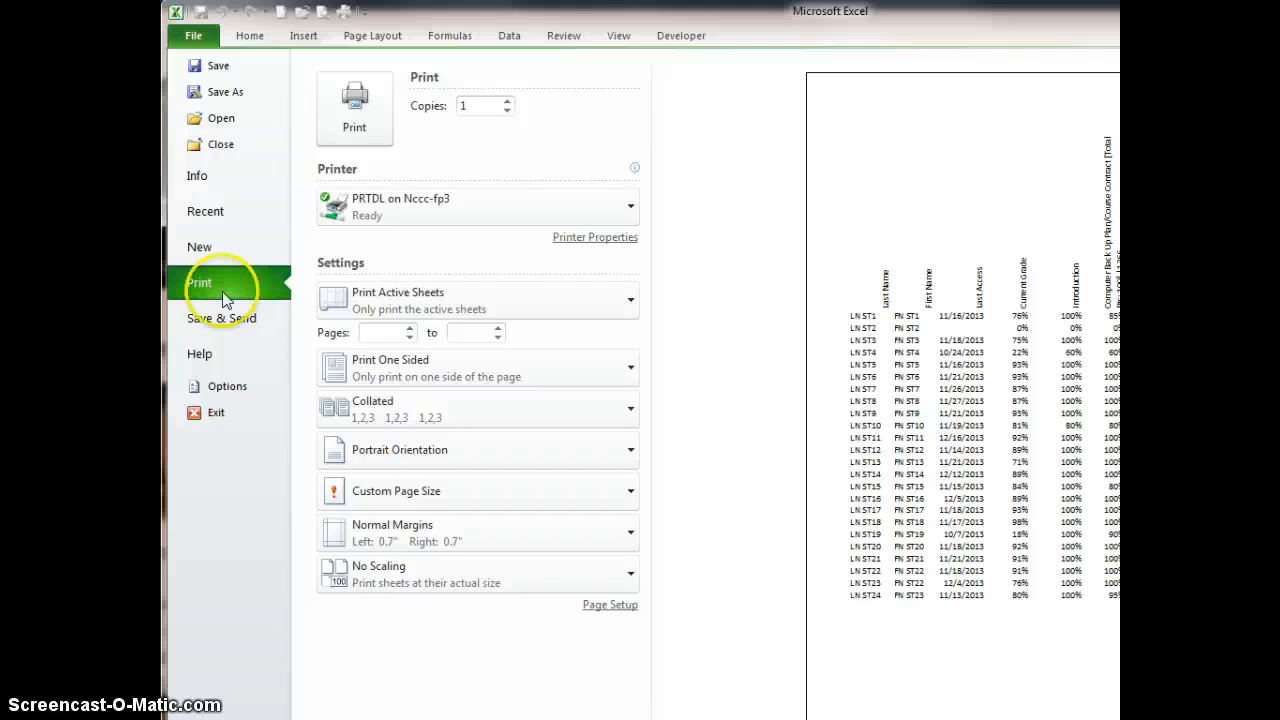
left_click(595, 606)
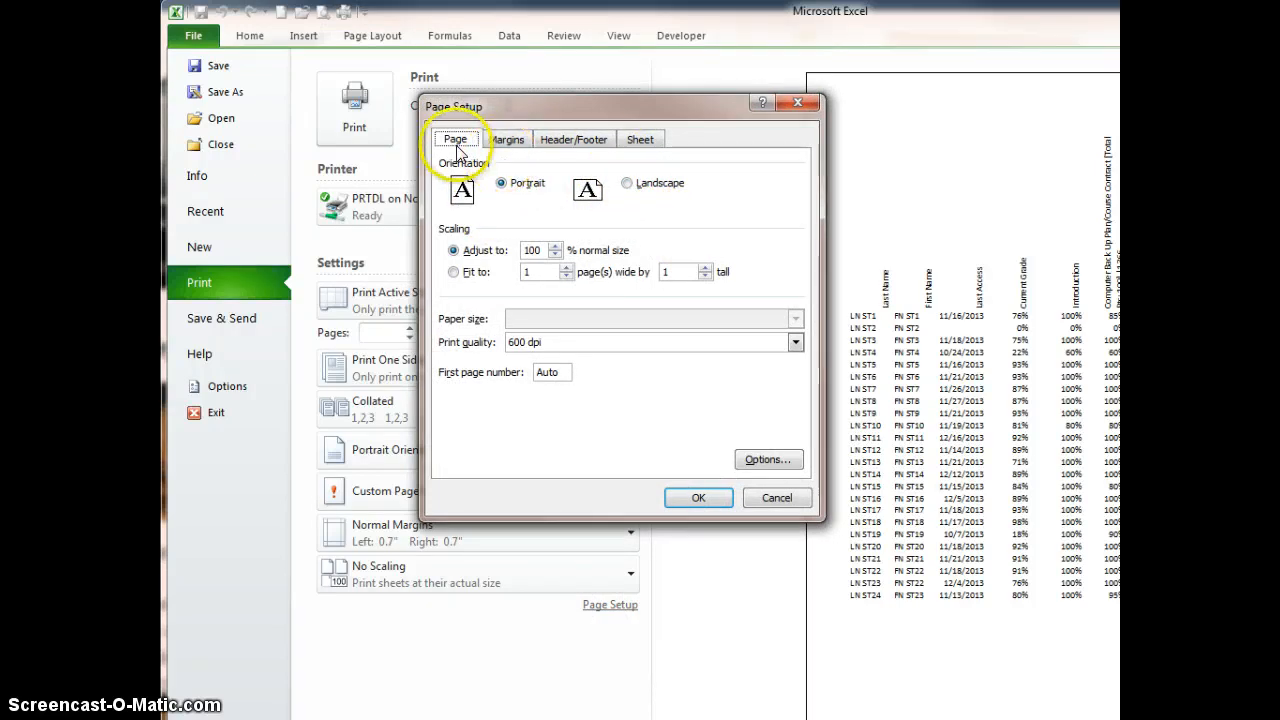
left_click(632, 183)
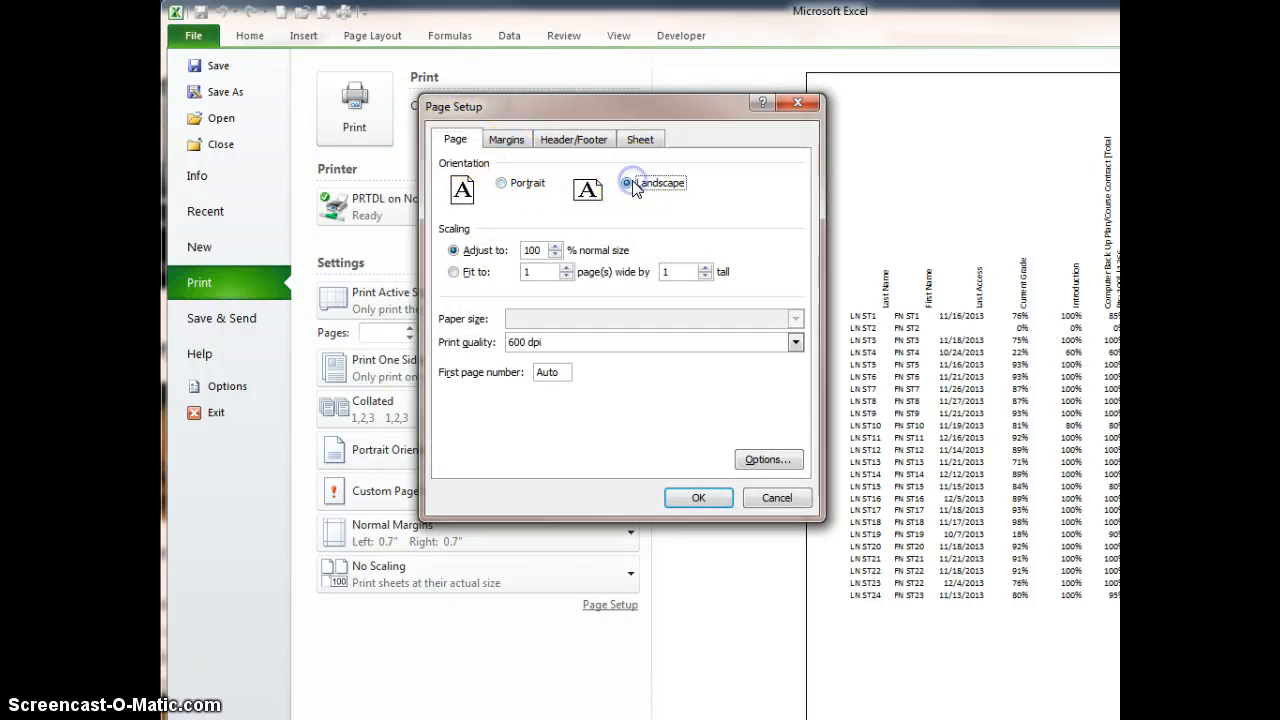
Set the top, left and right page margins to 0.25
left_click(506, 140)
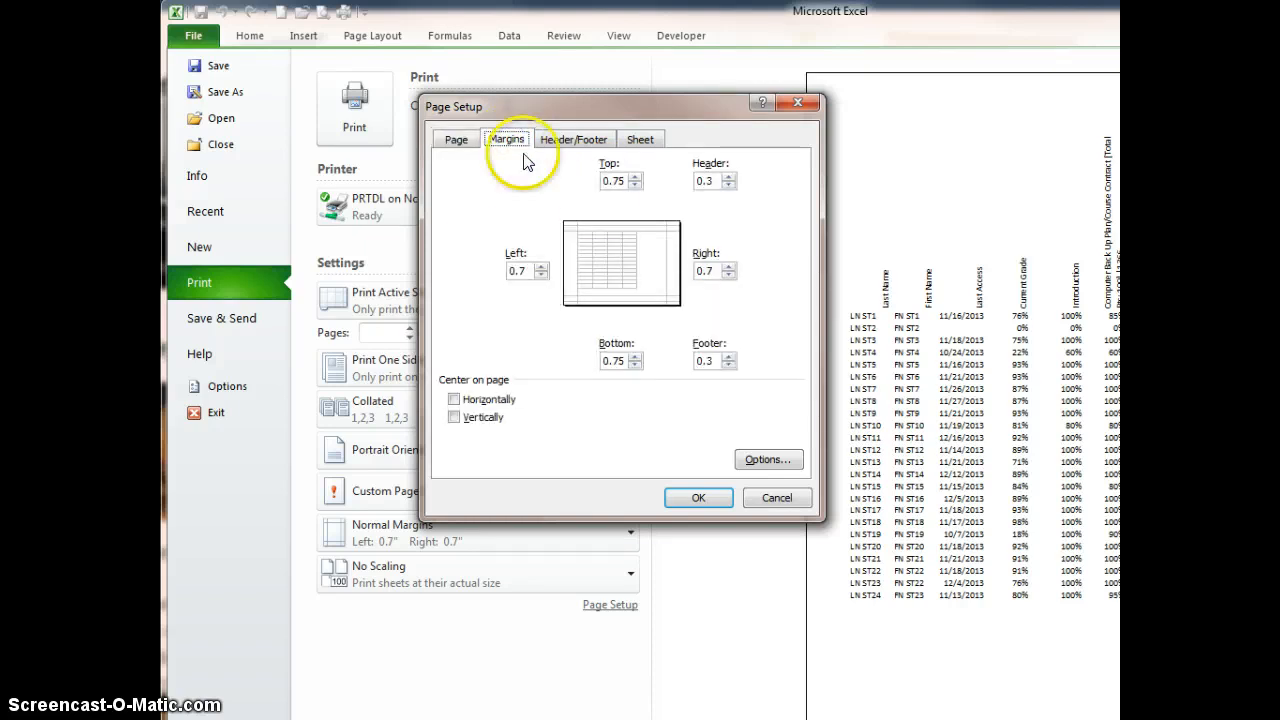
left_click(620, 181)
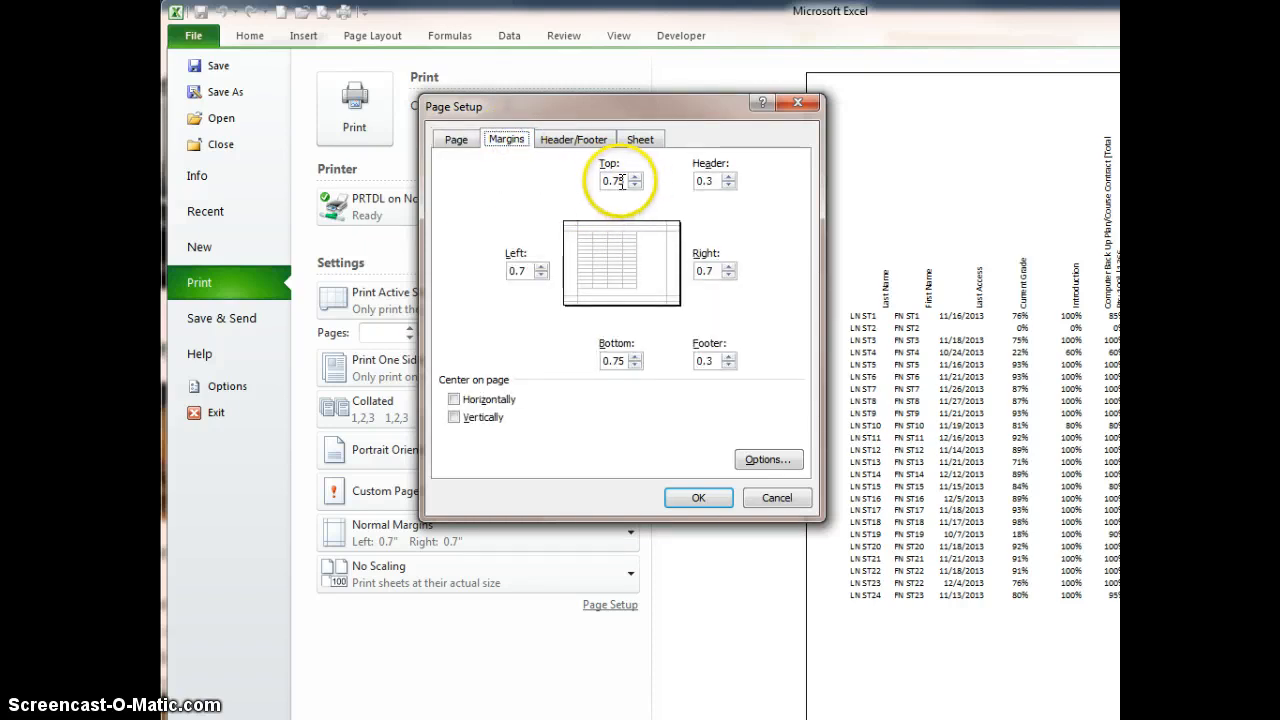
left_click_drag(622, 181, 610, 181)
type("2")
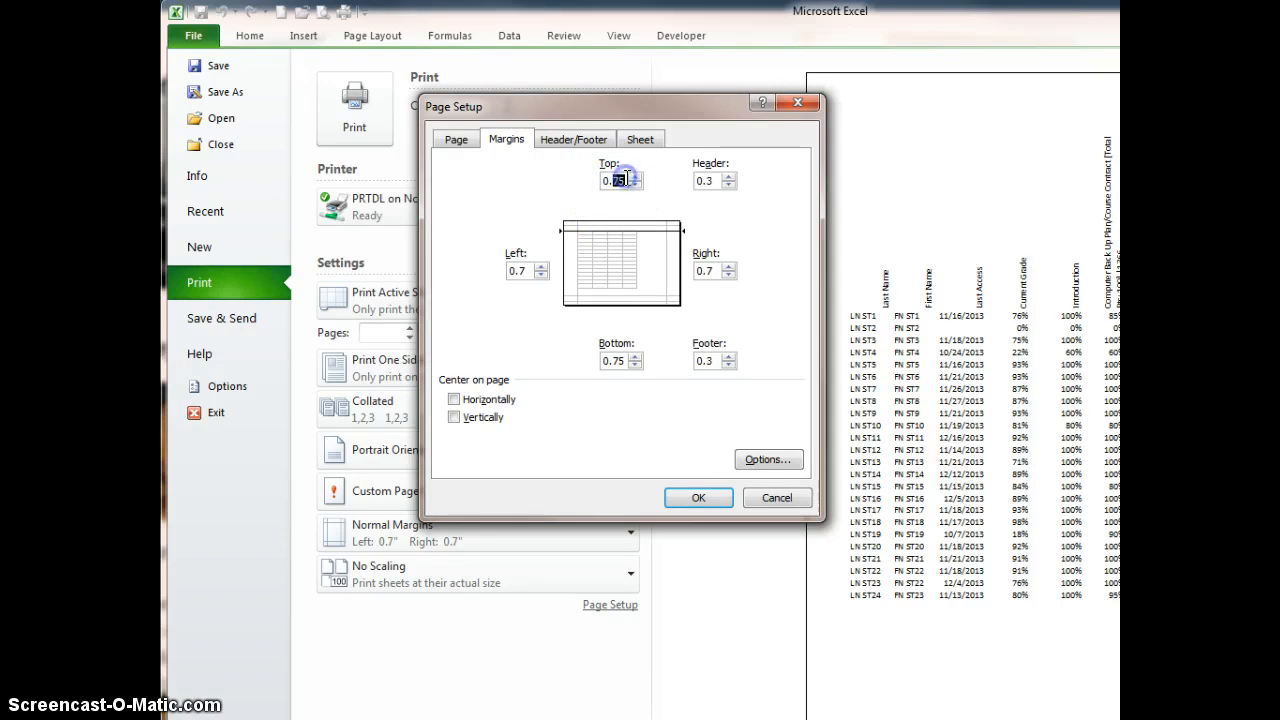
left_click(541, 275)
left_click_drag(531, 271, 519, 271)
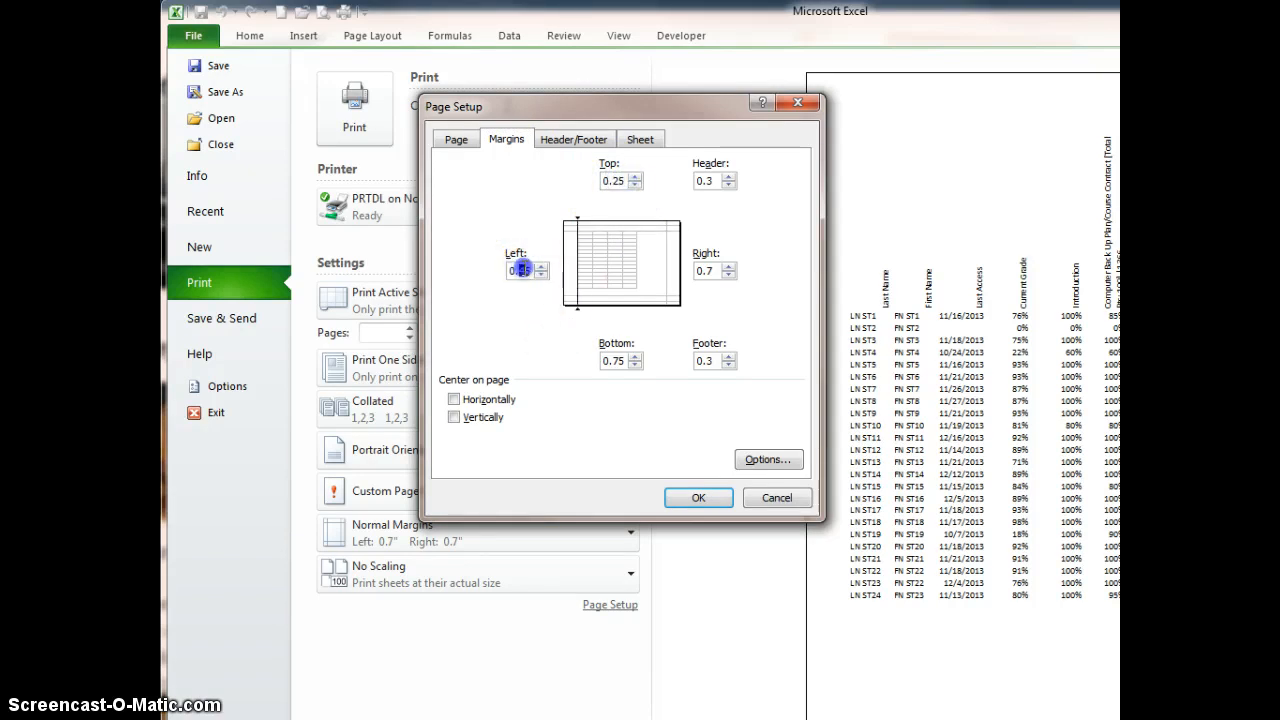
type("25")
key("Tab")
type(".25")
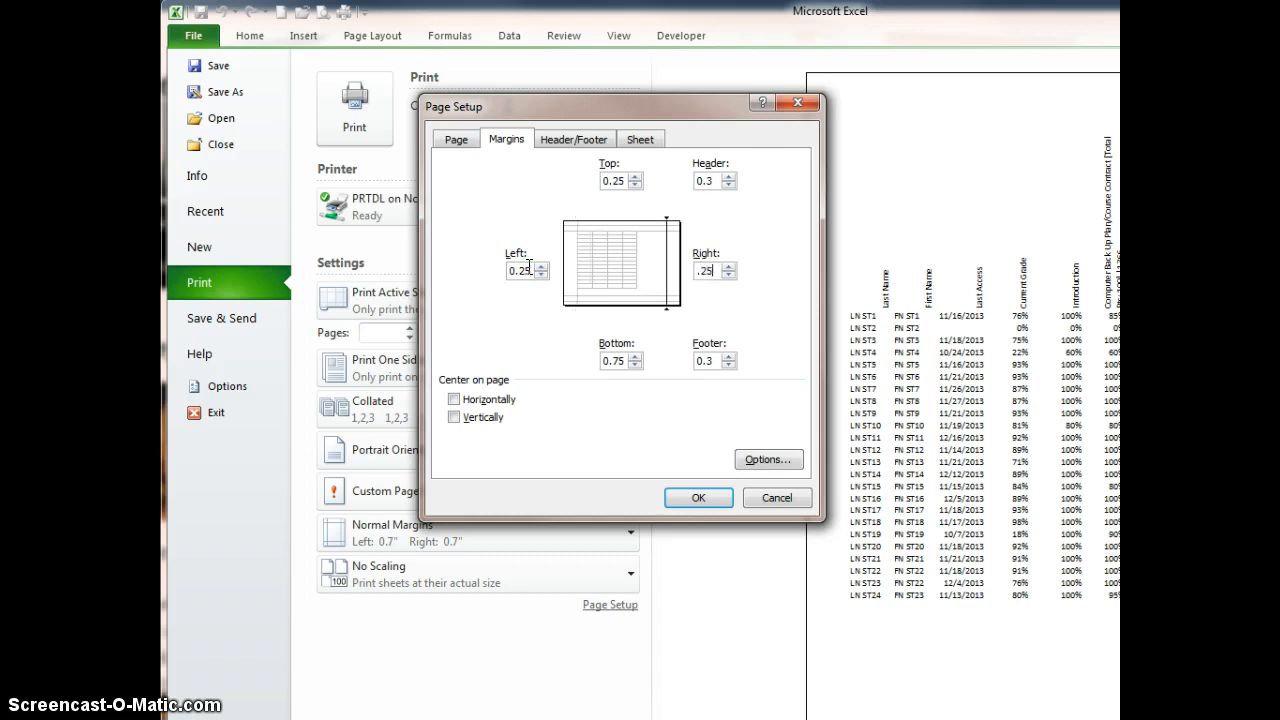
Set the bottom page margin to 0.25 as well
key("Tab")
key("Tab")
key("Tab")
left_click(508, 282)
left_click(602, 364)
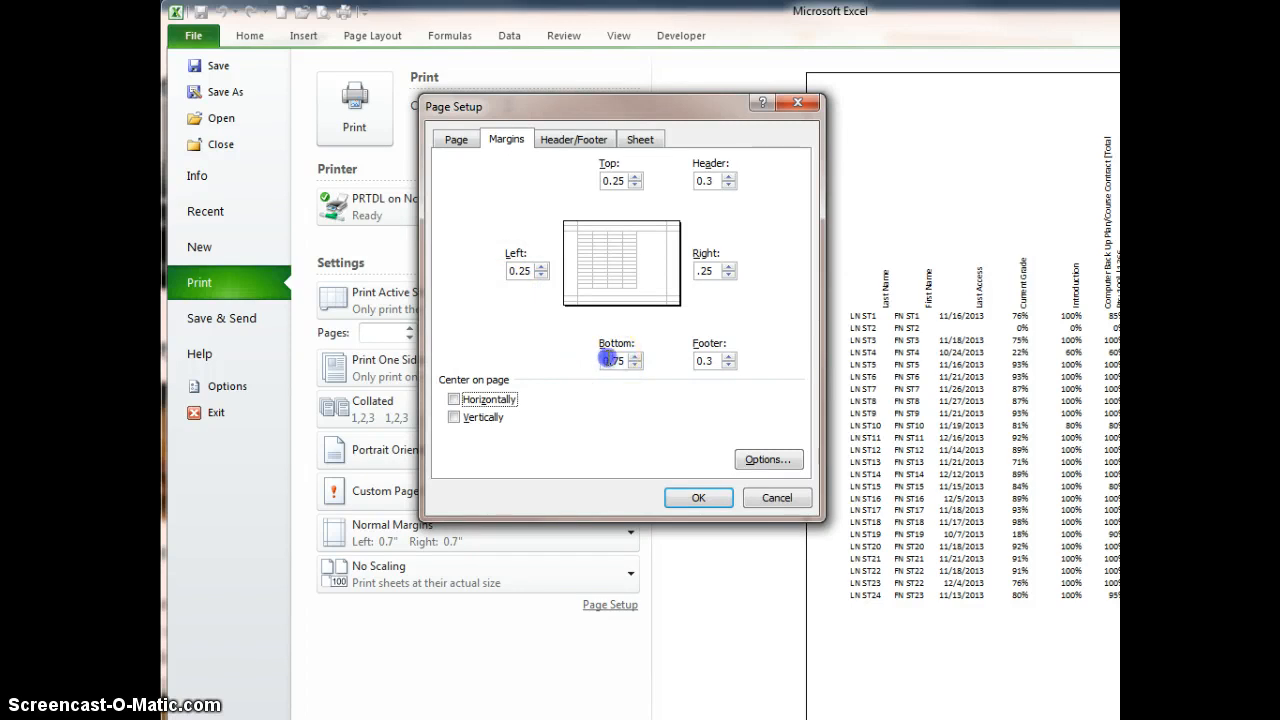
left_click_drag(604, 362, 632, 364)
type(".25")
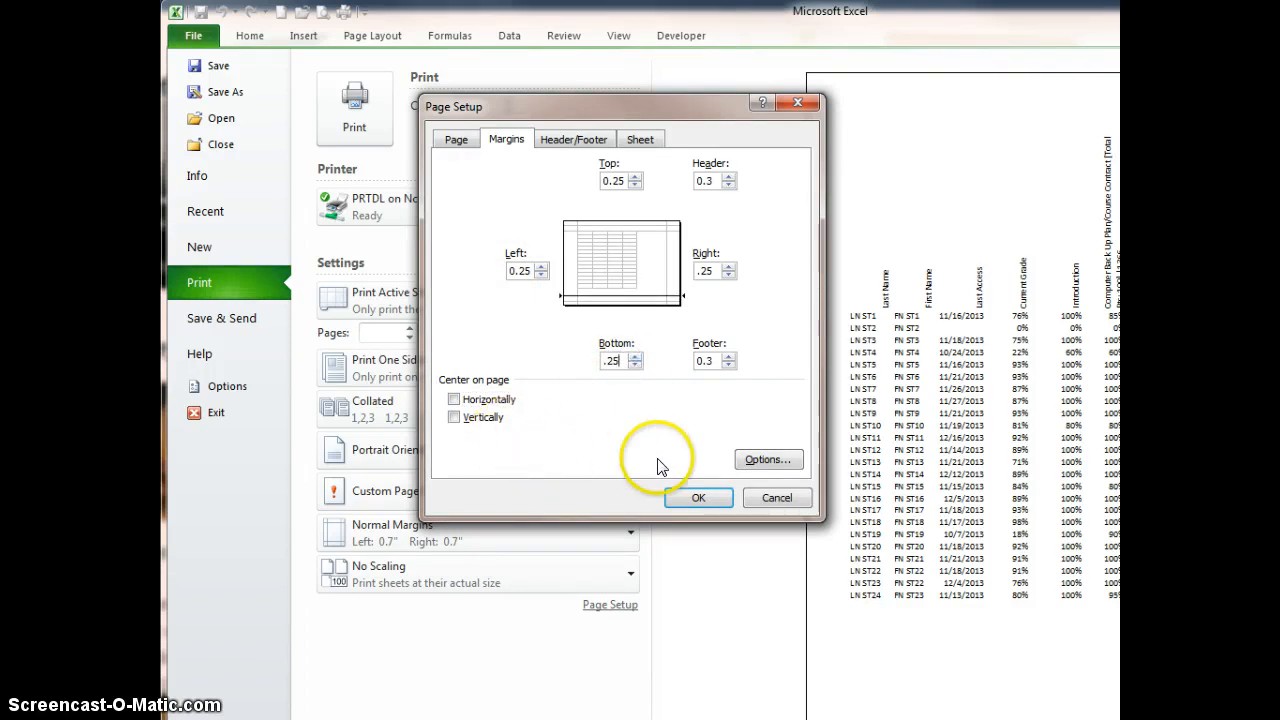
left_click(677, 501)
Turn on printing of gridlines for the sheet and apply the page setup
left_click(591, 140)
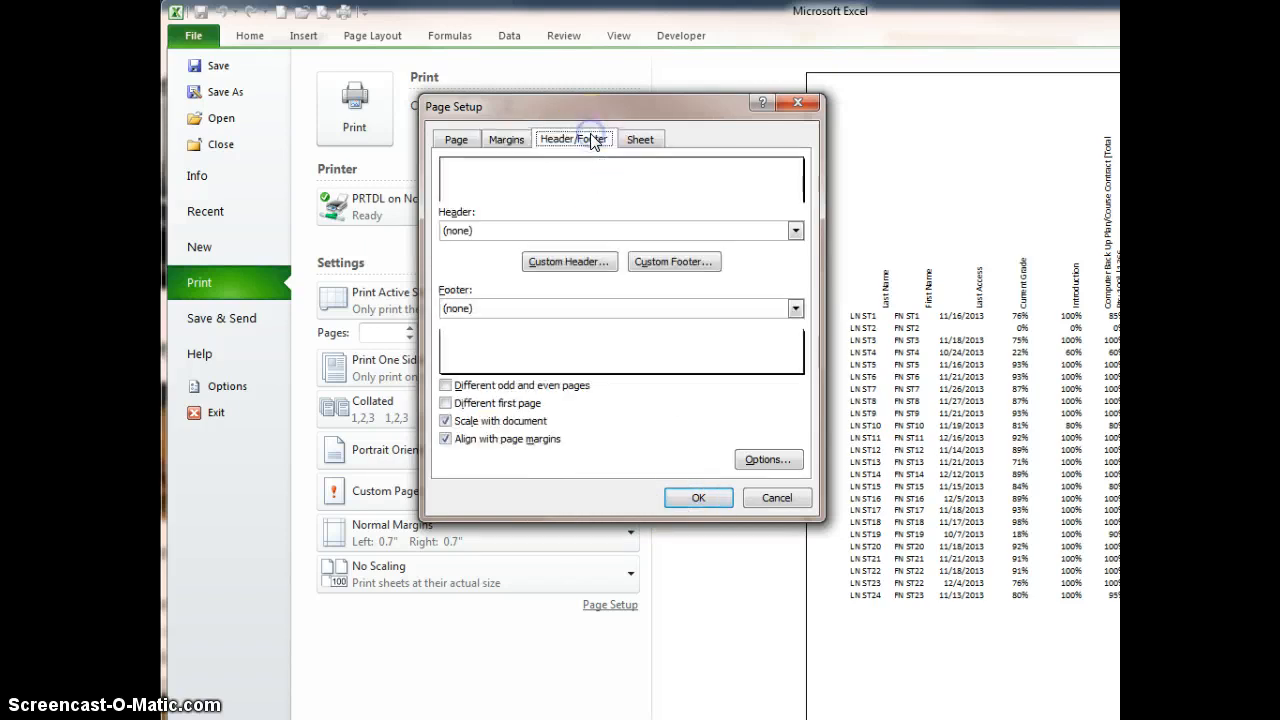
left_click(636, 137)
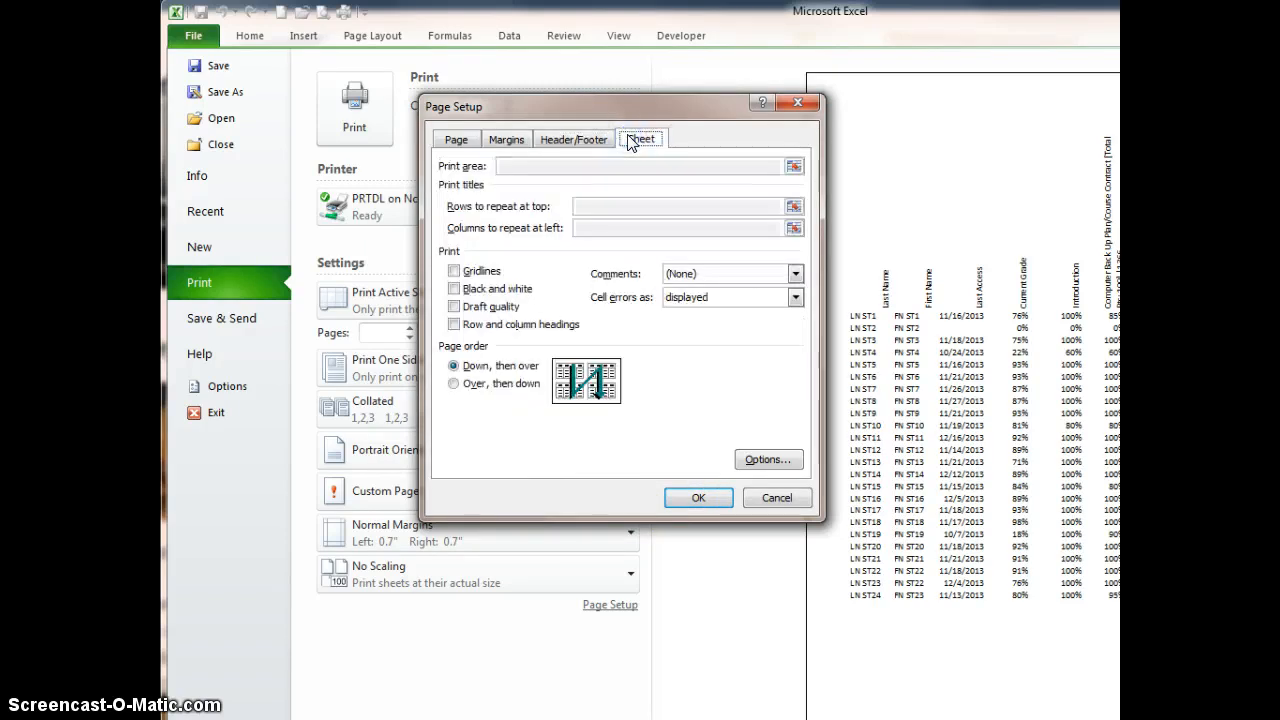
left_click(455, 271)
left_click(706, 502)
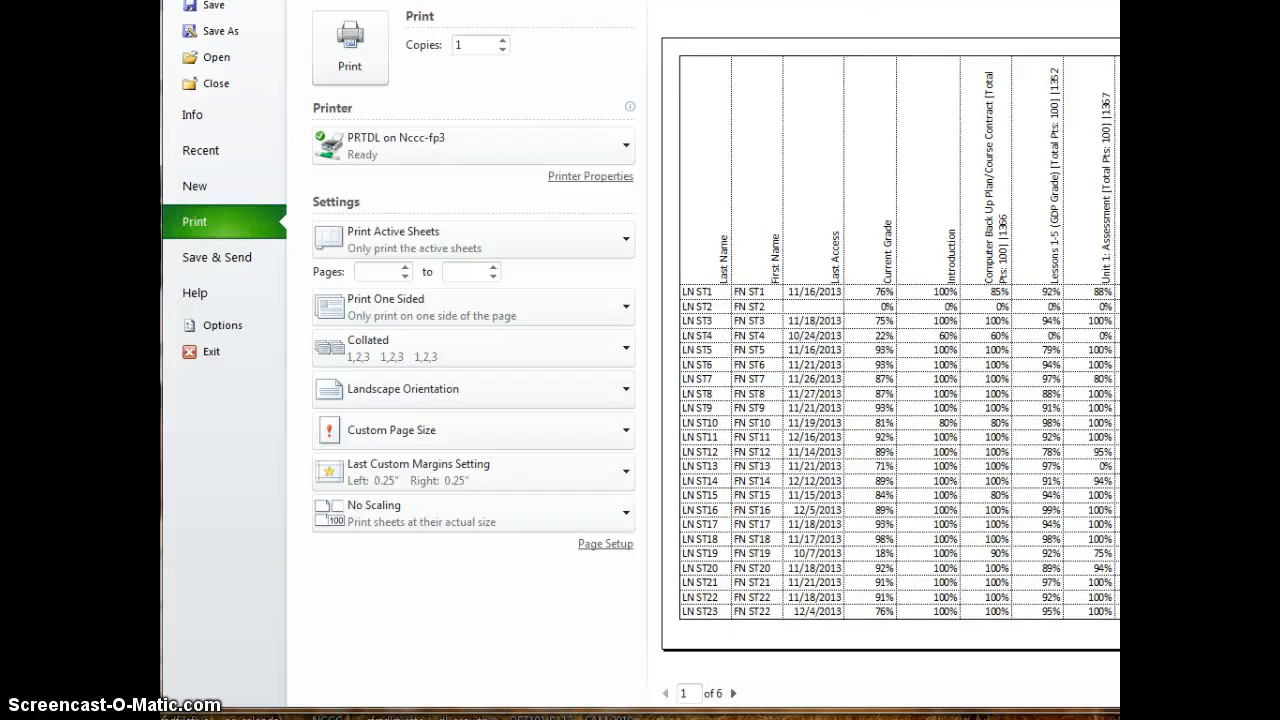
Scale the printed sheet to 75% of normal size and apply the page setup
left_click(592, 550)
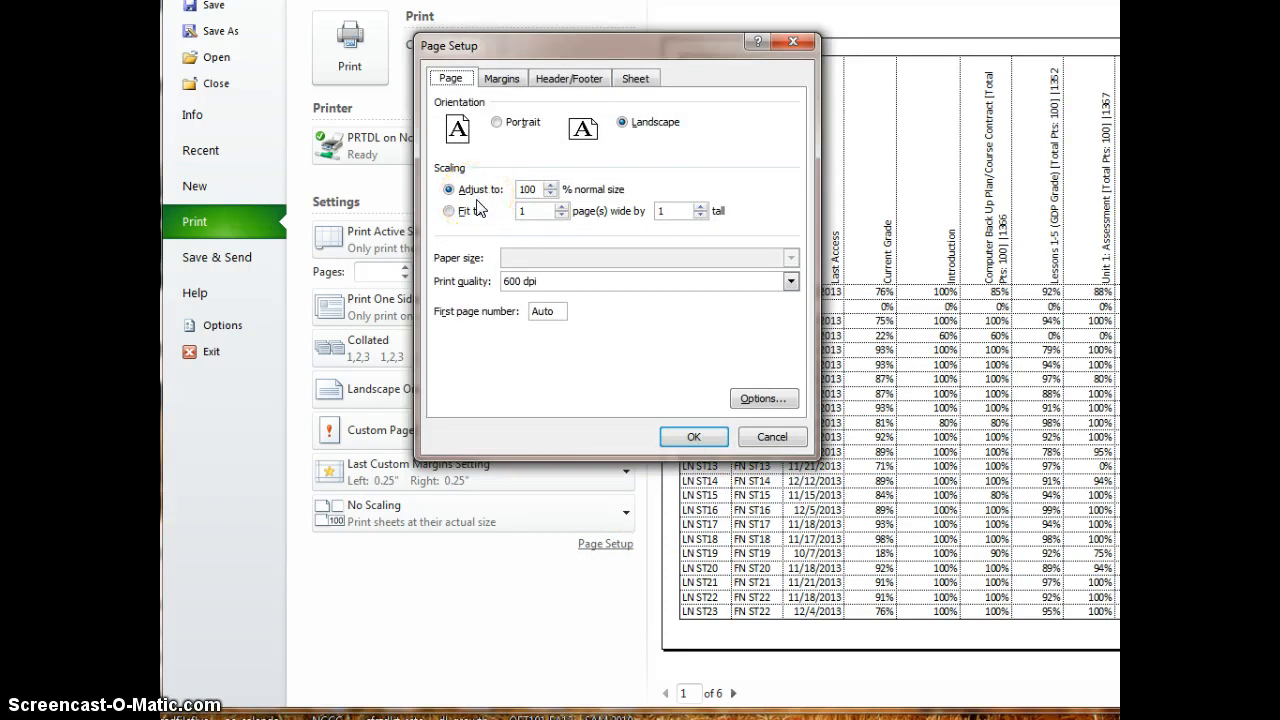
left_click(549, 195)
left_click(549, 195)
left_click(549, 195)
left_click(549, 195)
left_click(549, 195)
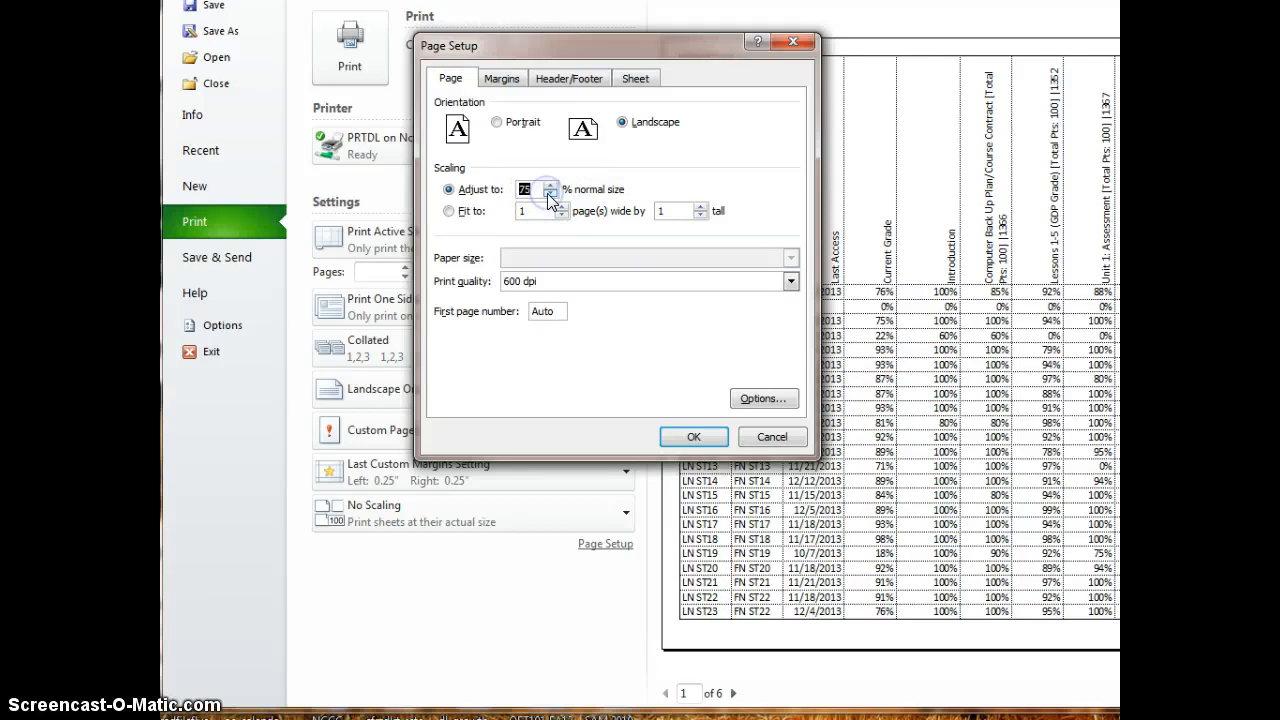
left_click(695, 438)
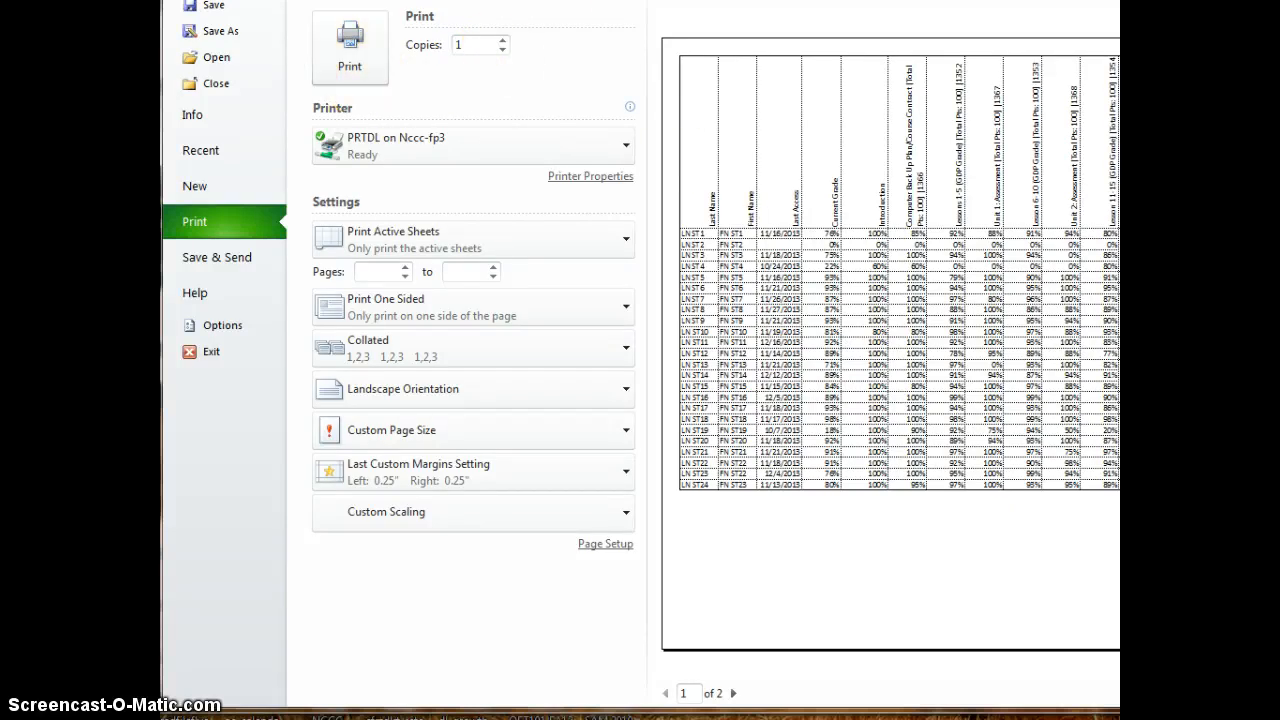
left_click(177, 191)
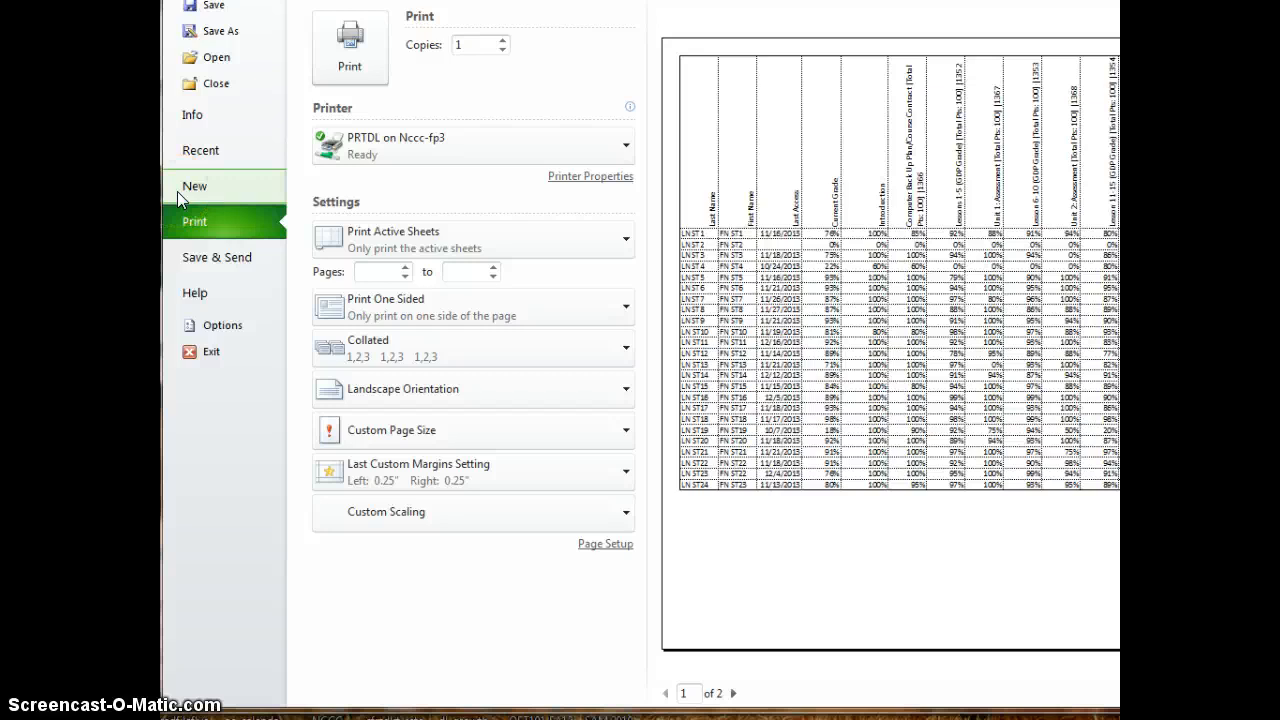